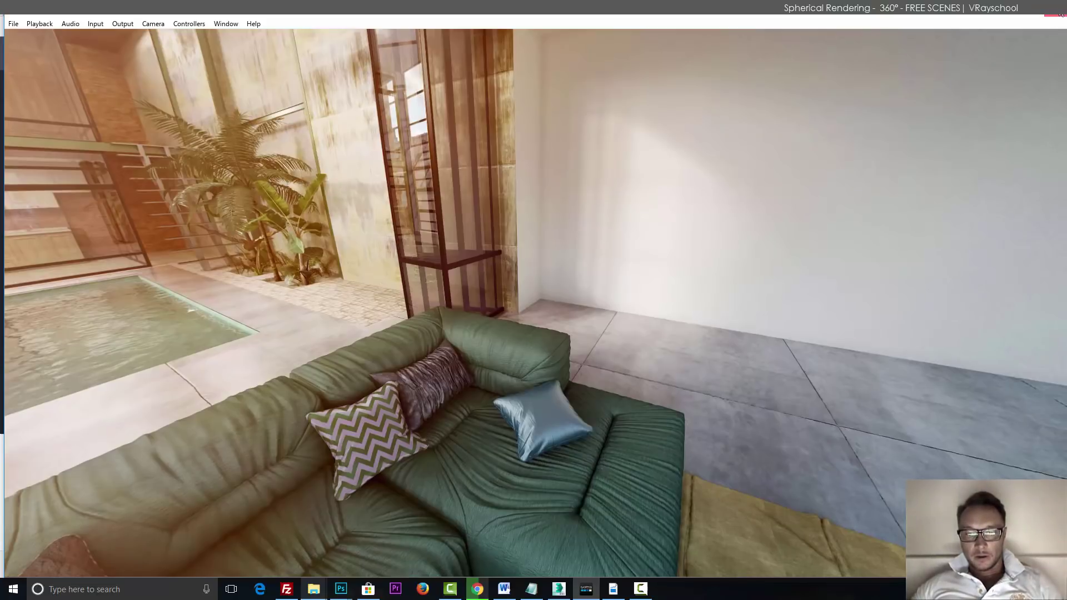
Close the 360° panorama player and switch the 3ds Max viewport to the Left view with the Move tool active
click(1060, 14)
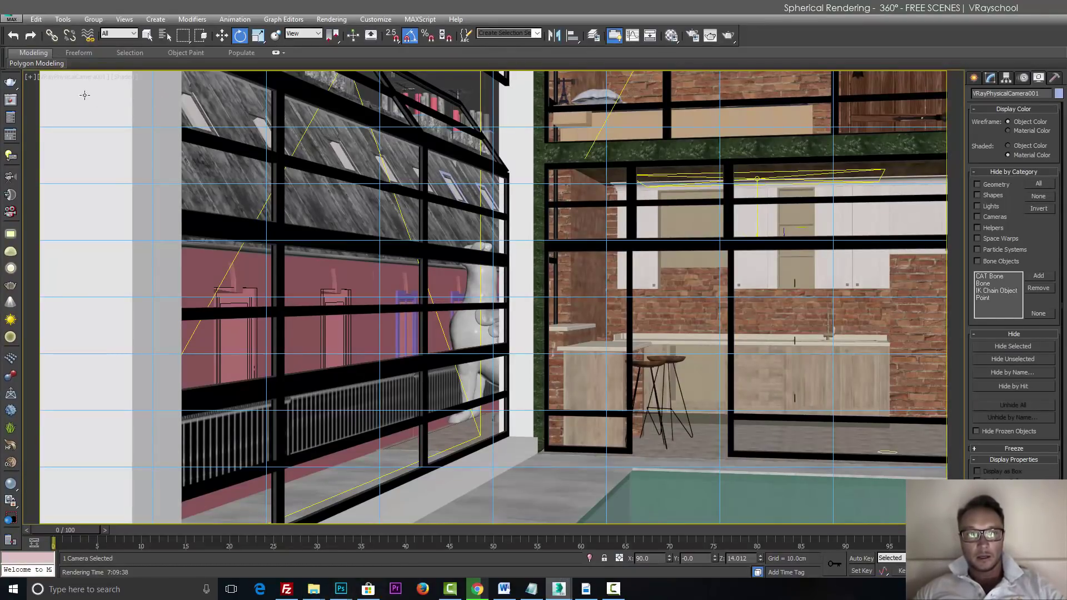
key(l)
key(w)
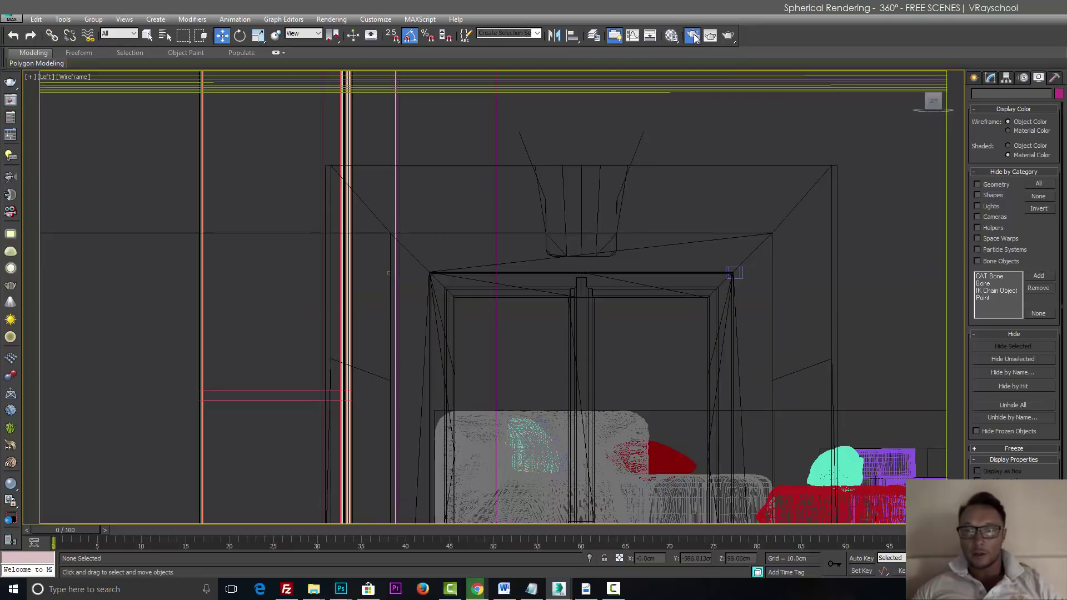
Open the render setup and check the custom output width and height
click(692, 36)
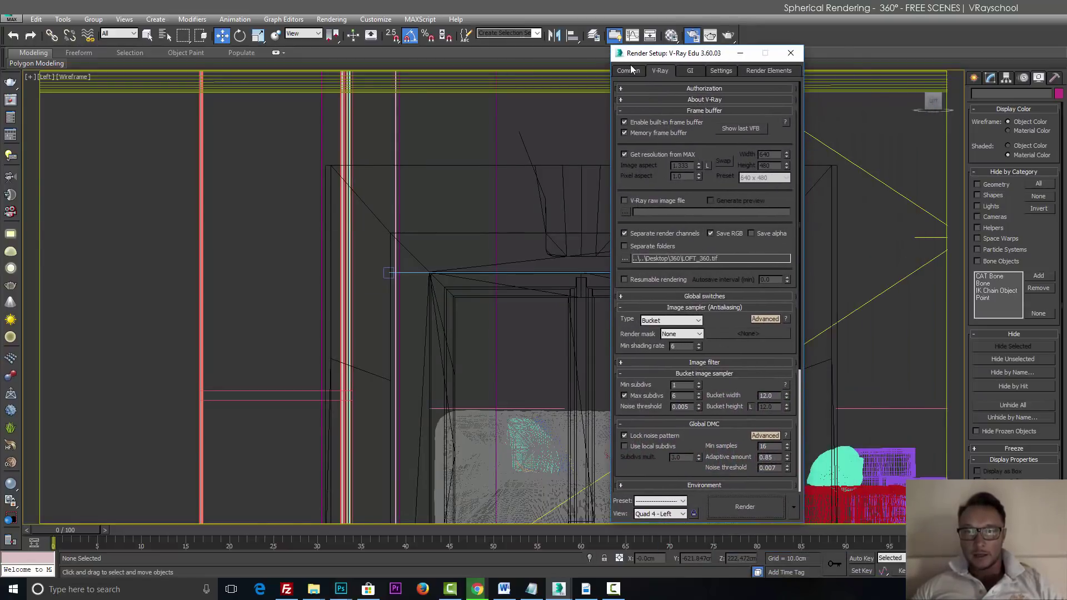
click(629, 71)
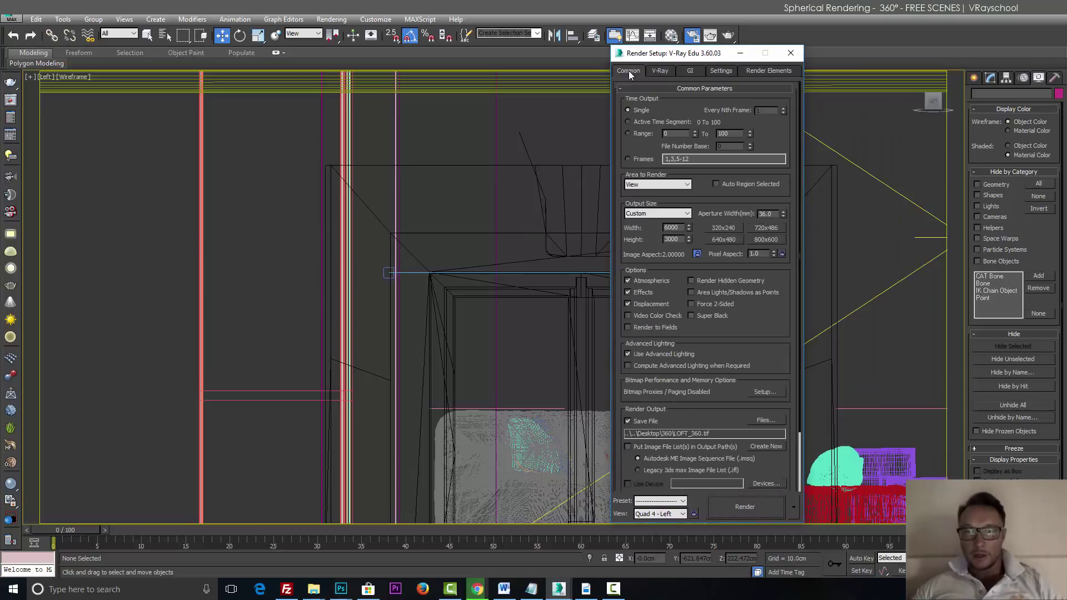
double_click(679, 241)
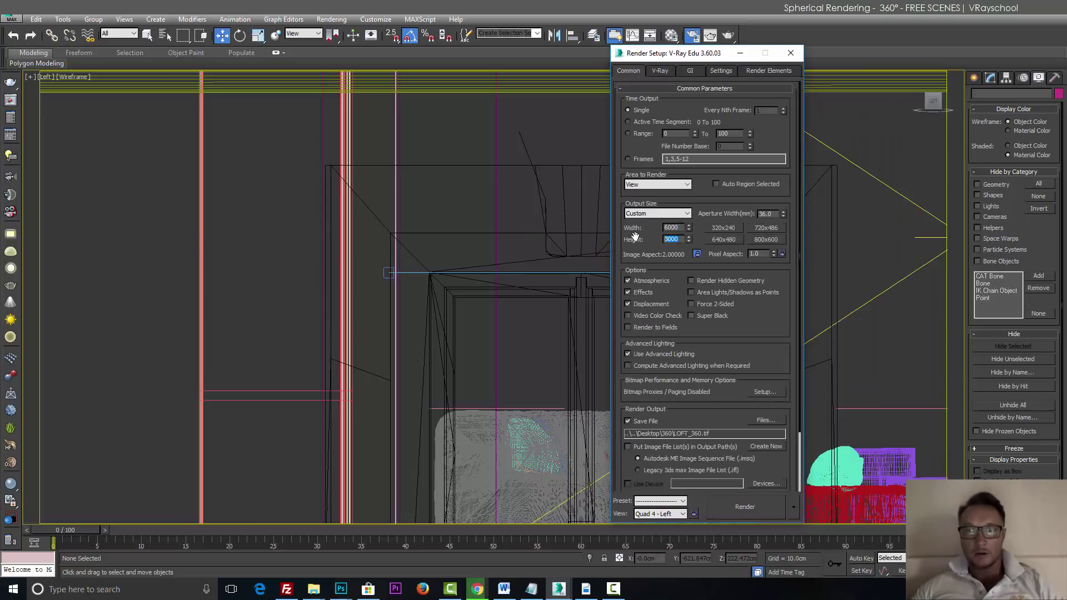
Choose the Spherical camera type in the V-Ray settings and check the field-of-view override value
click(661, 70)
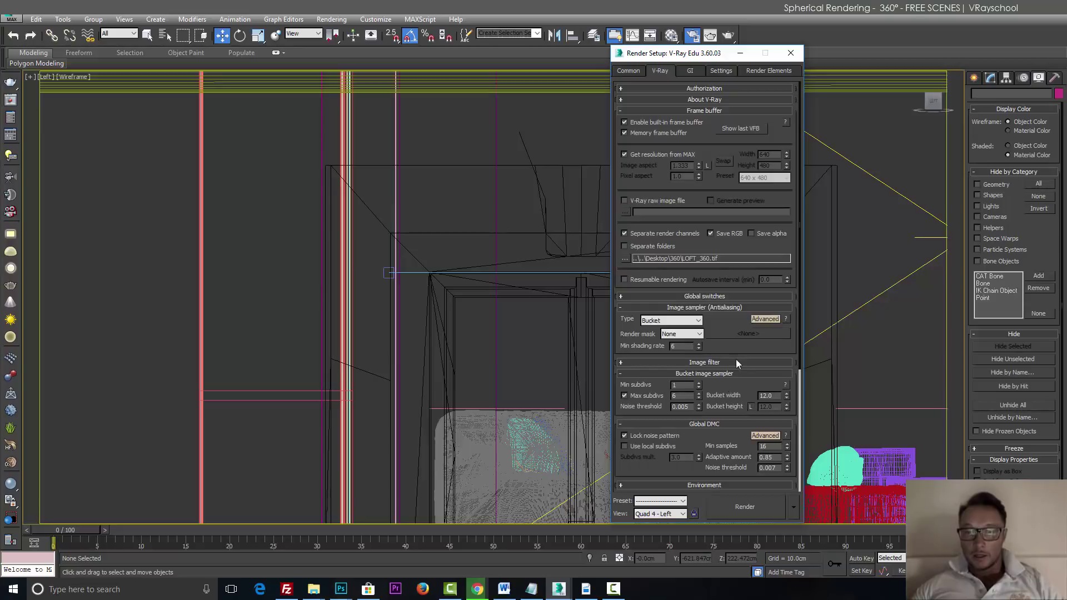
drag(738, 352, 711, 161)
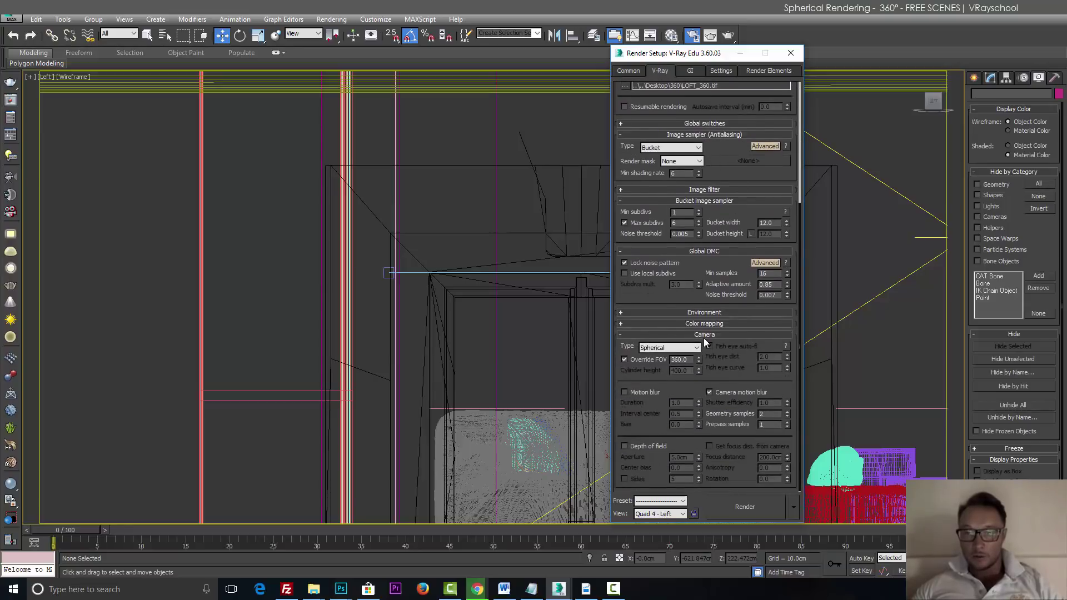
click(683, 348)
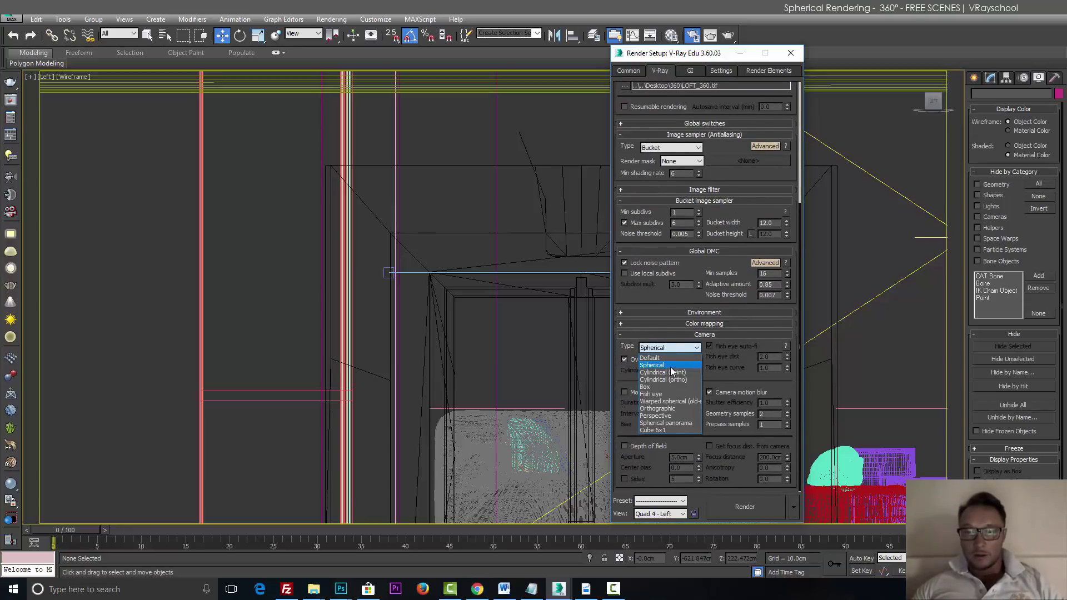
click(670, 366)
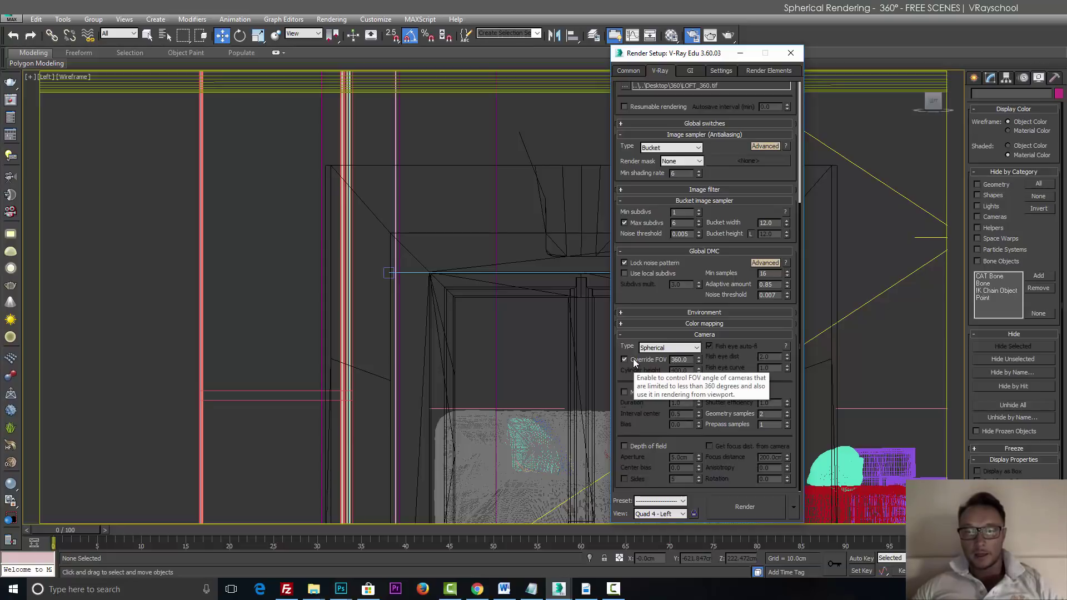
drag(690, 360, 663, 362)
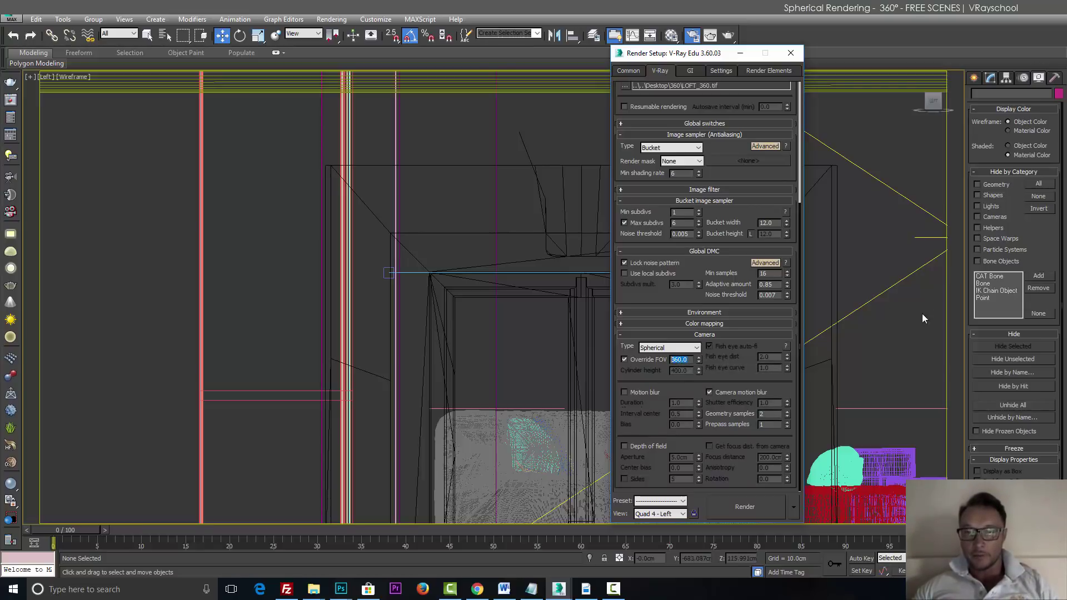
Look through the render elements list and start the render, allowing the existing LOFT_360.tif to be overwritten
click(758, 69)
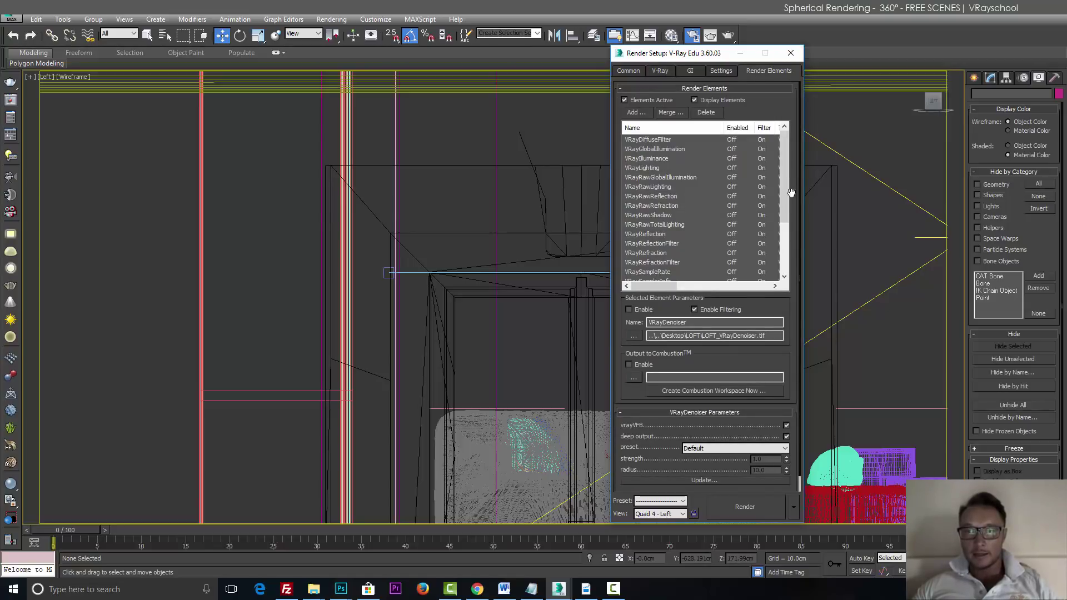
scroll(785, 216, down, 3)
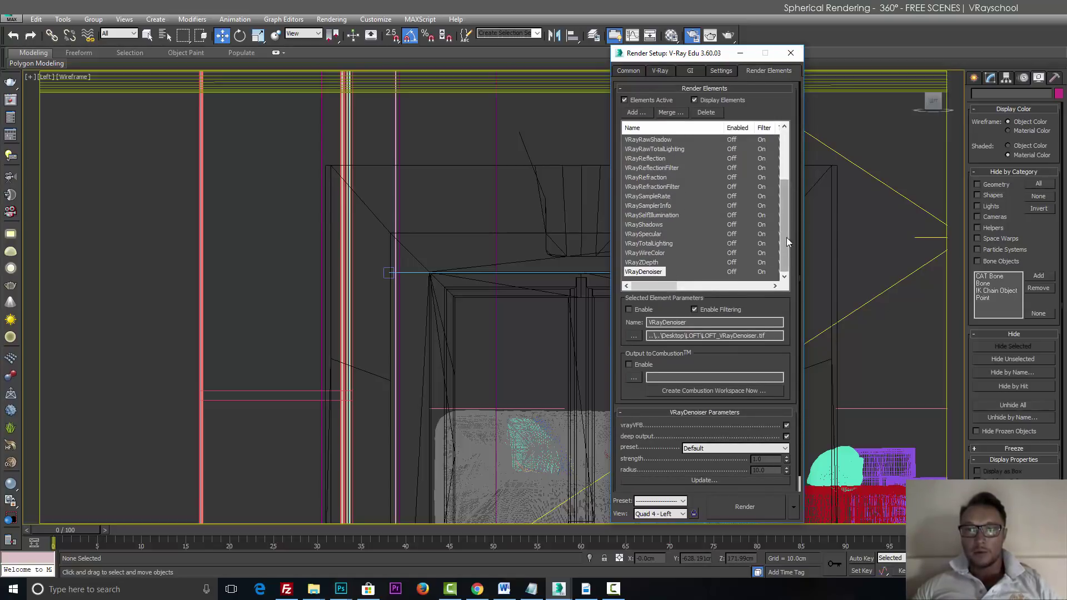
scroll(786, 238, up, 3)
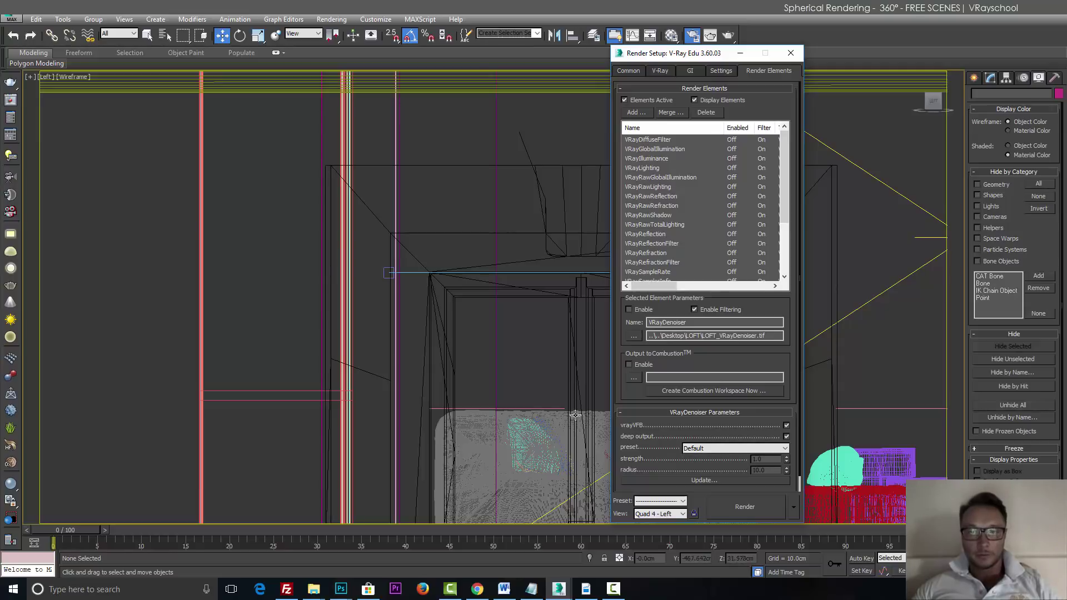
click(728, 36)
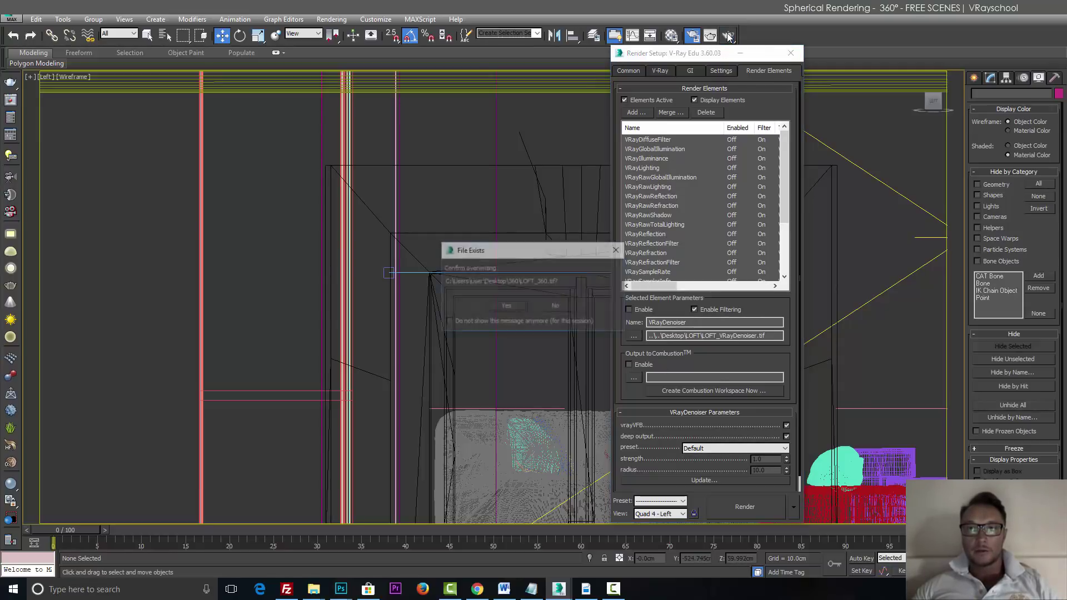
click(506, 306)
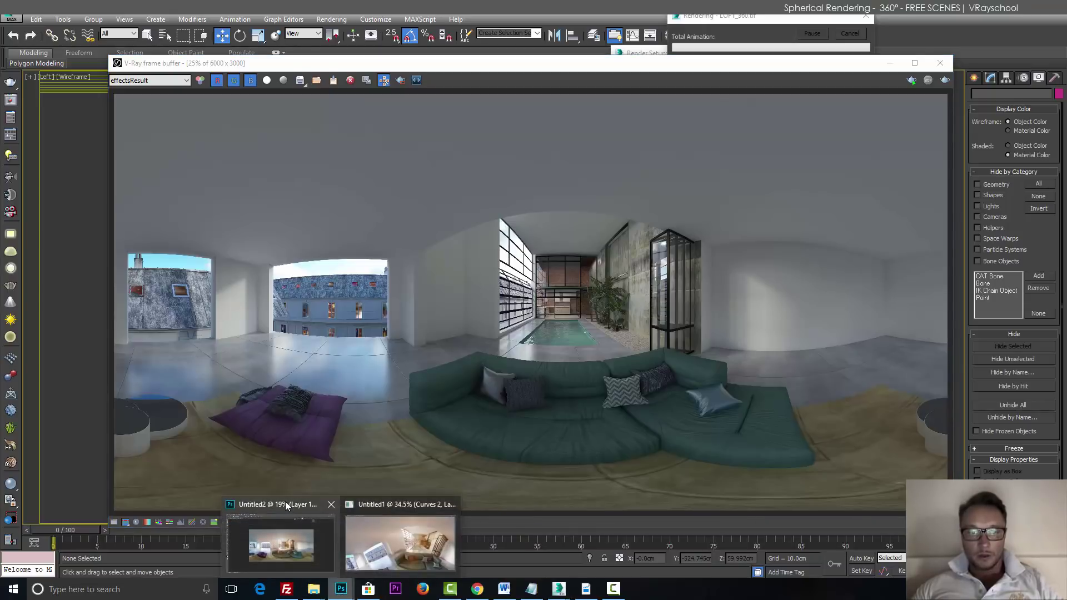
Switch to the Untitled2 document in Photoshop and hide all of its visible layers
click(285, 501)
key(v)
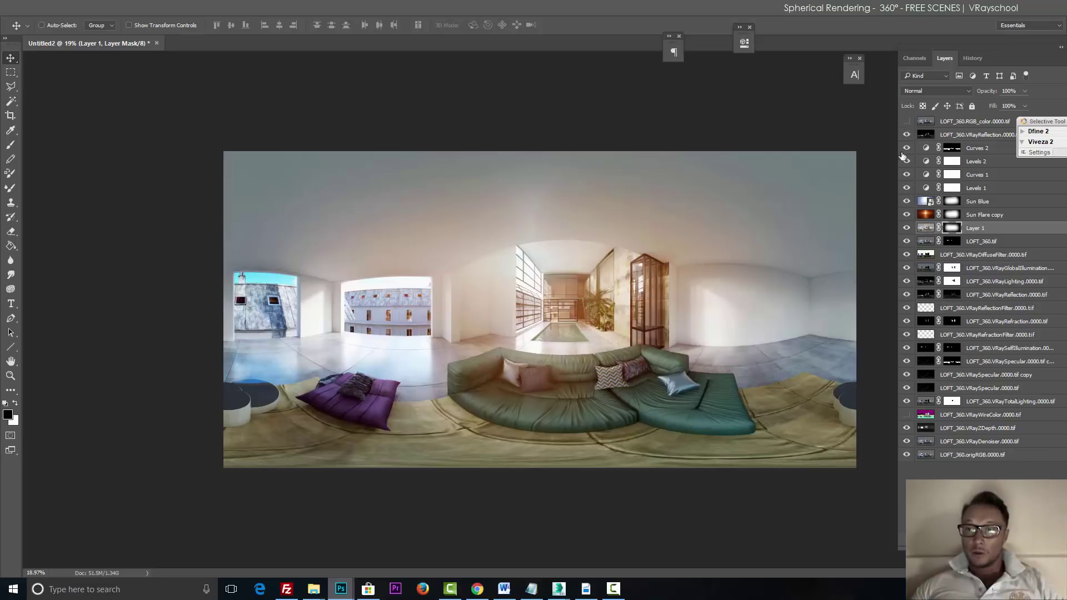
drag(903, 155, 908, 457)
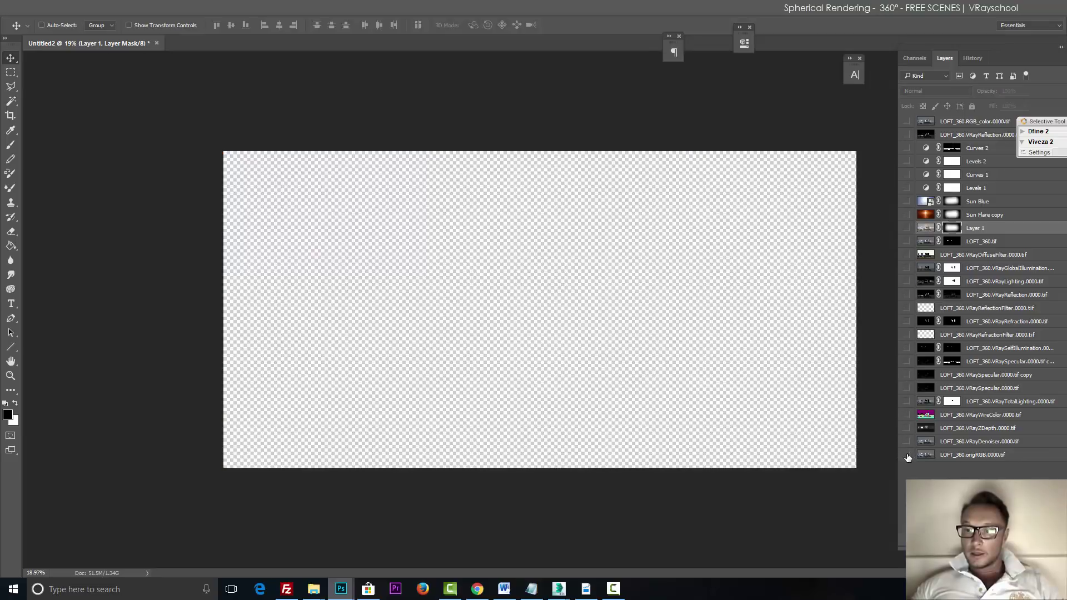
Show the layers again from the original RGB render up to RGB_color, except VRayWireColor, and toggle the Sun Flare copy off and on
click(908, 456)
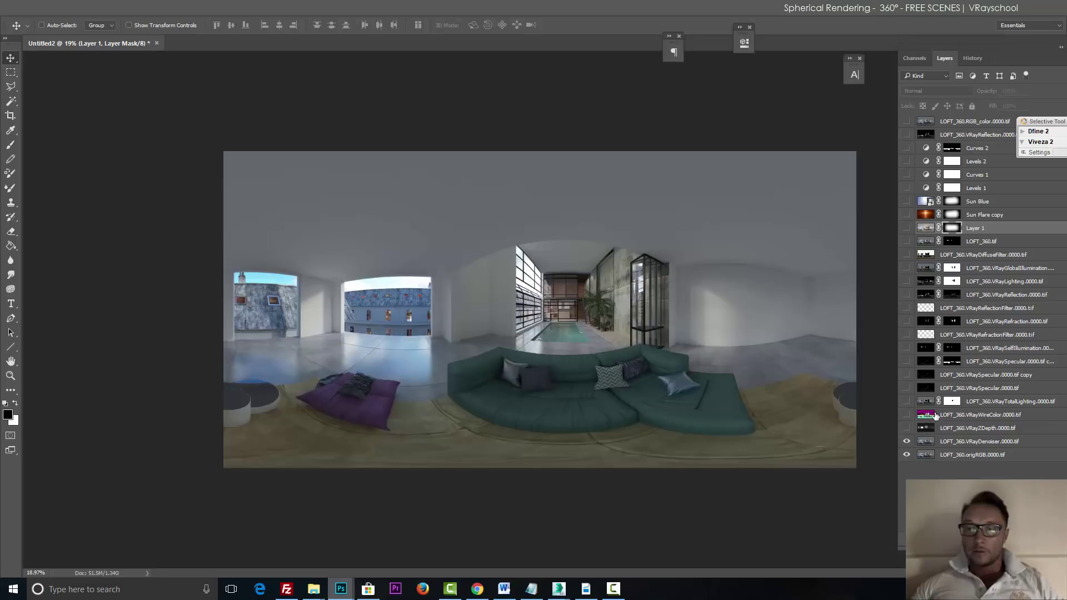
click(907, 428)
drag(907, 402, 908, 375)
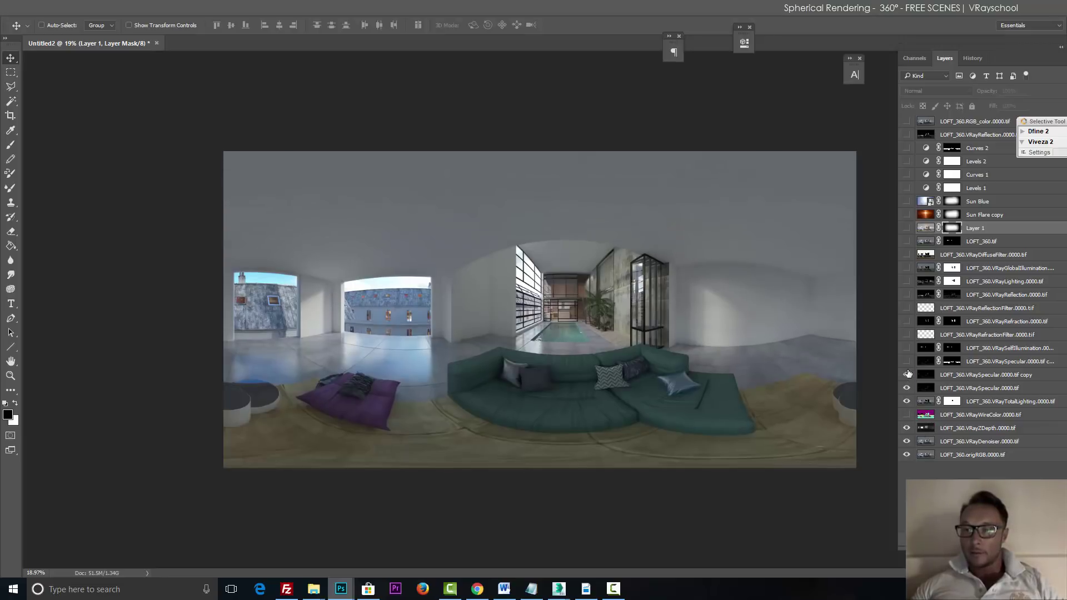
drag(907, 324, 909, 206)
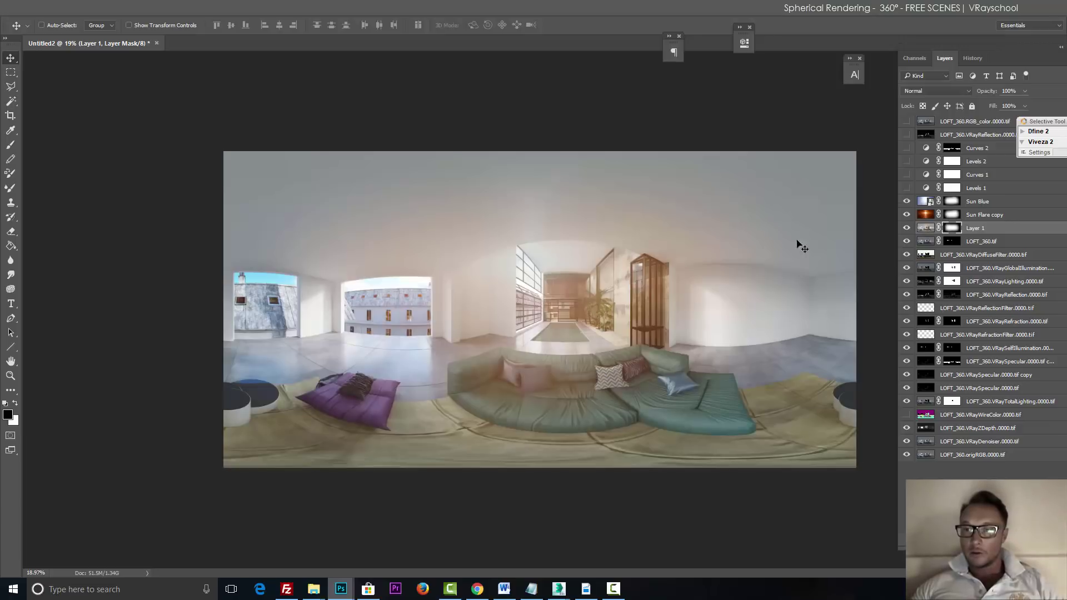
drag(908, 190, 908, 121)
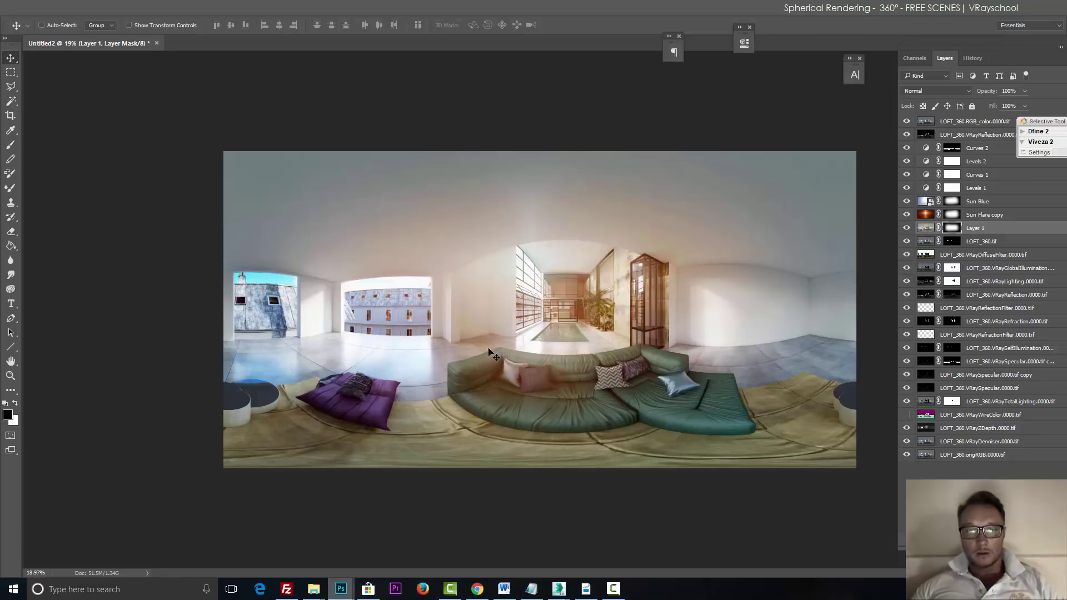
click(907, 215)
click(907, 213)
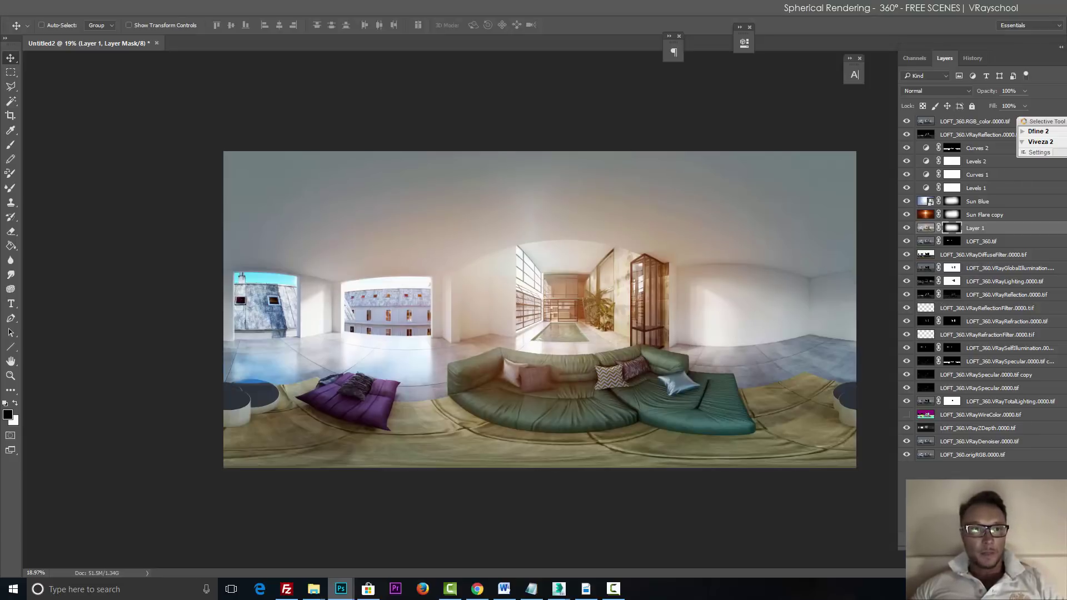
Save the panorama as 360.jpg in the desktop's 360 folder, using JPEG quality 8 and the Baseline ("Standard") format
click(31, 7)
click(59, 129)
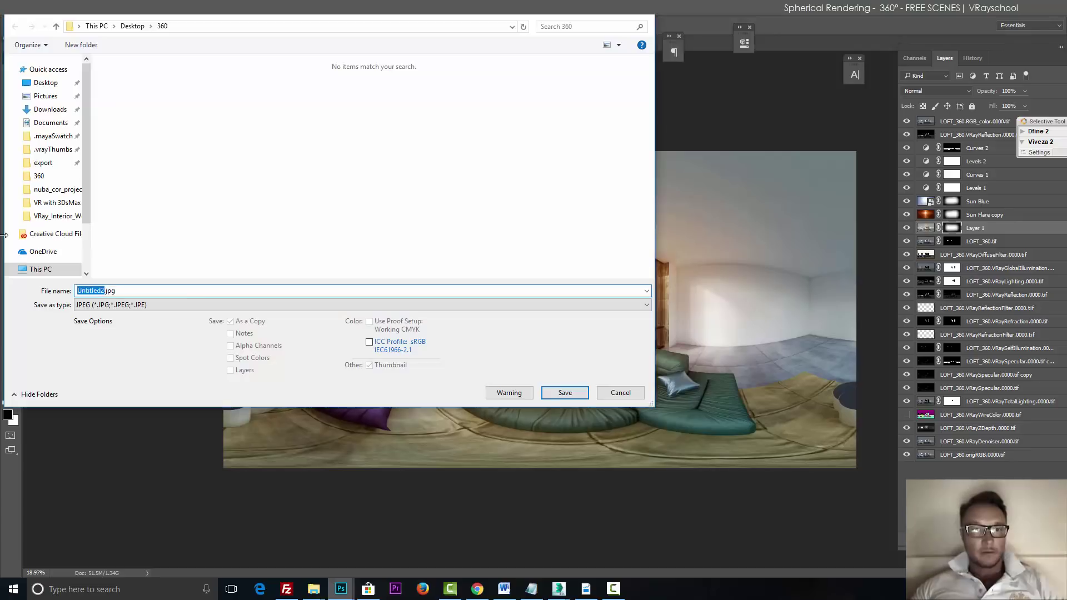
click(566, 393)
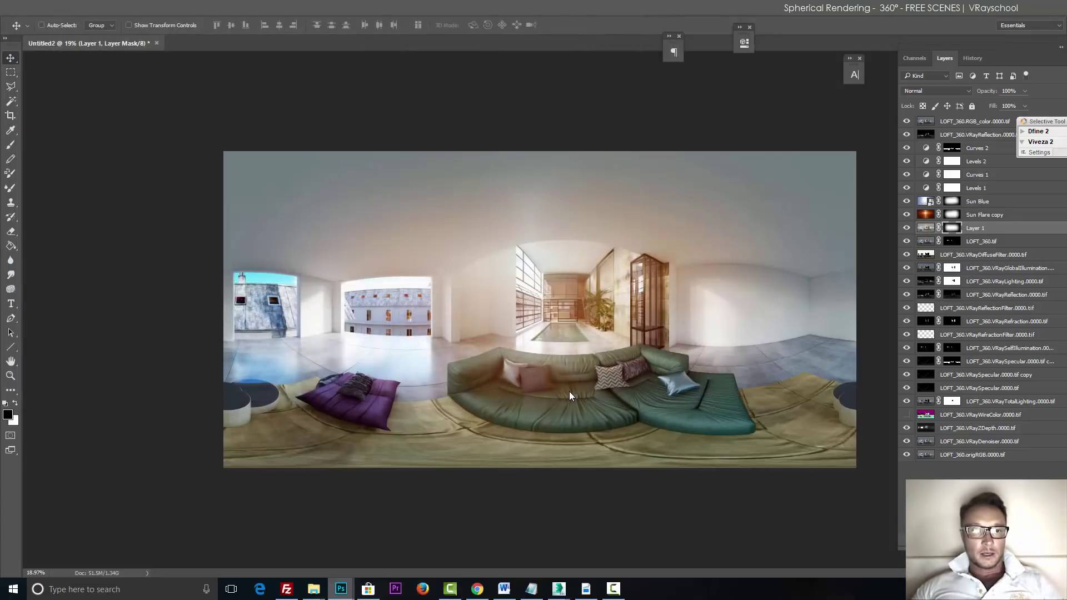
click(598, 160)
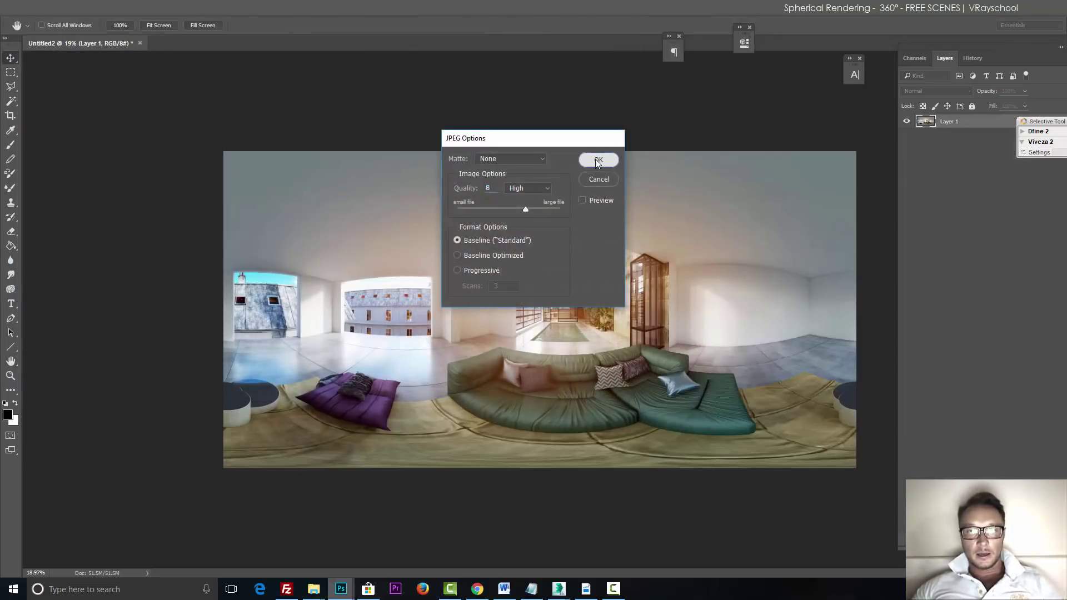
Bring up the 360 folder in File Explorer and open the camera details in the properties of 360.jpg
mouse_move(314, 591)
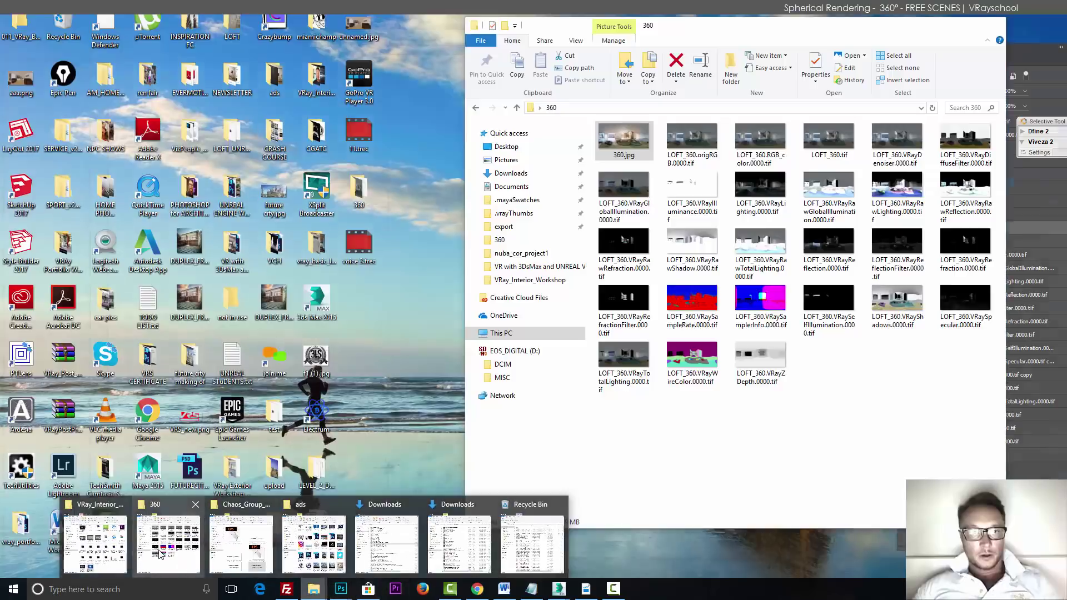
click(162, 553)
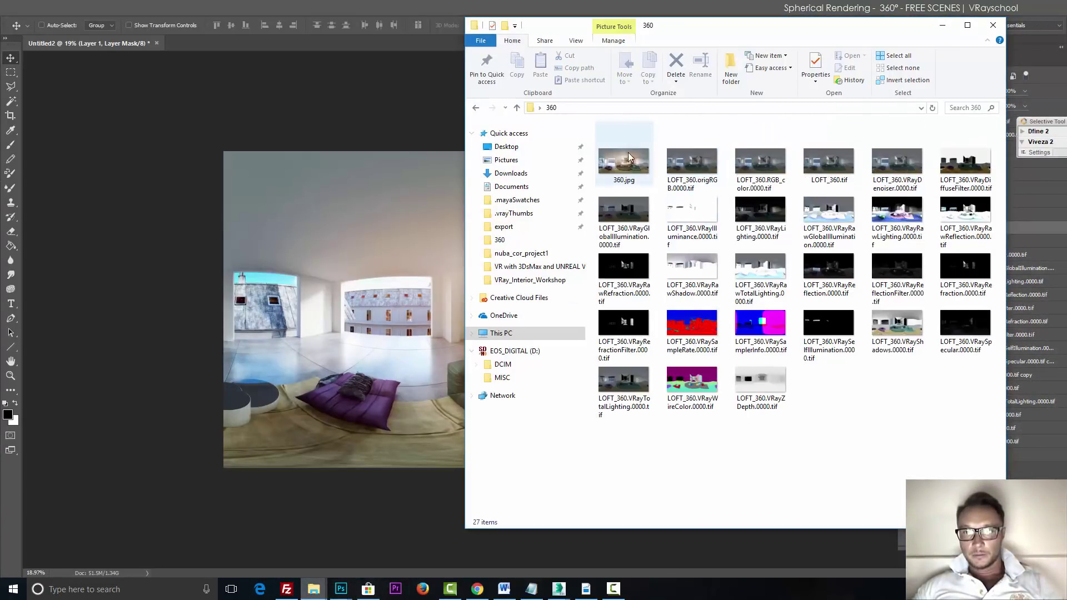
click(628, 153)
right_click(627, 156)
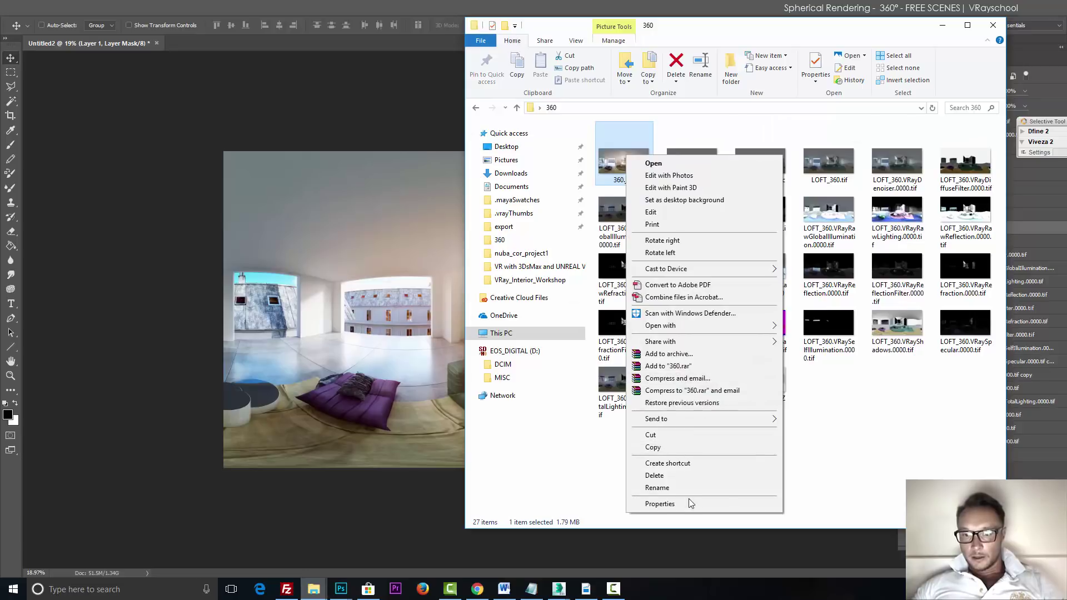
click(673, 507)
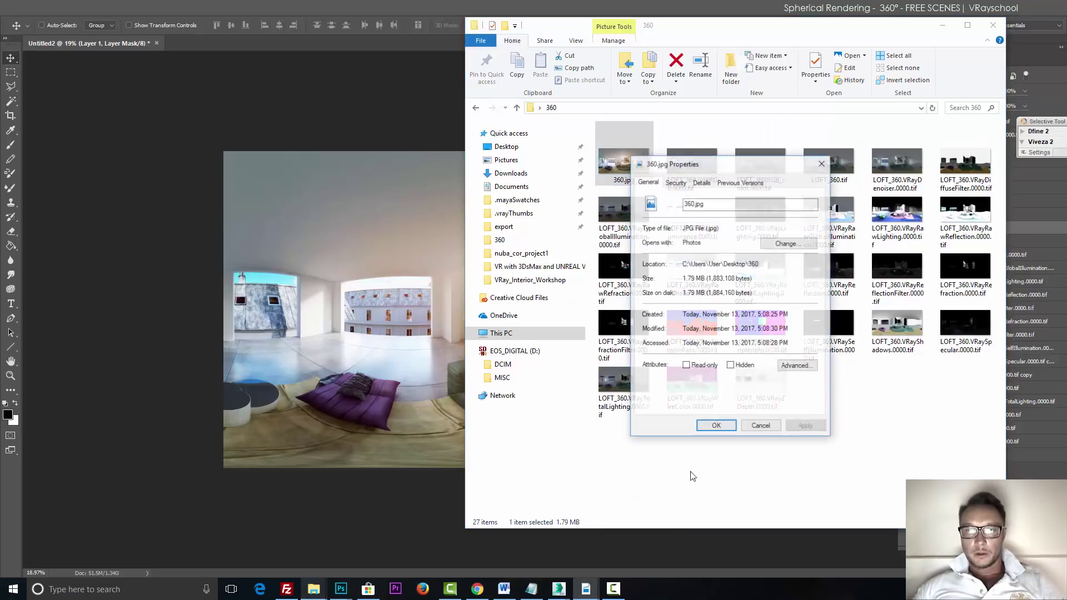
click(703, 181)
drag(732, 164, 518, 79)
drag(601, 137, 595, 194)
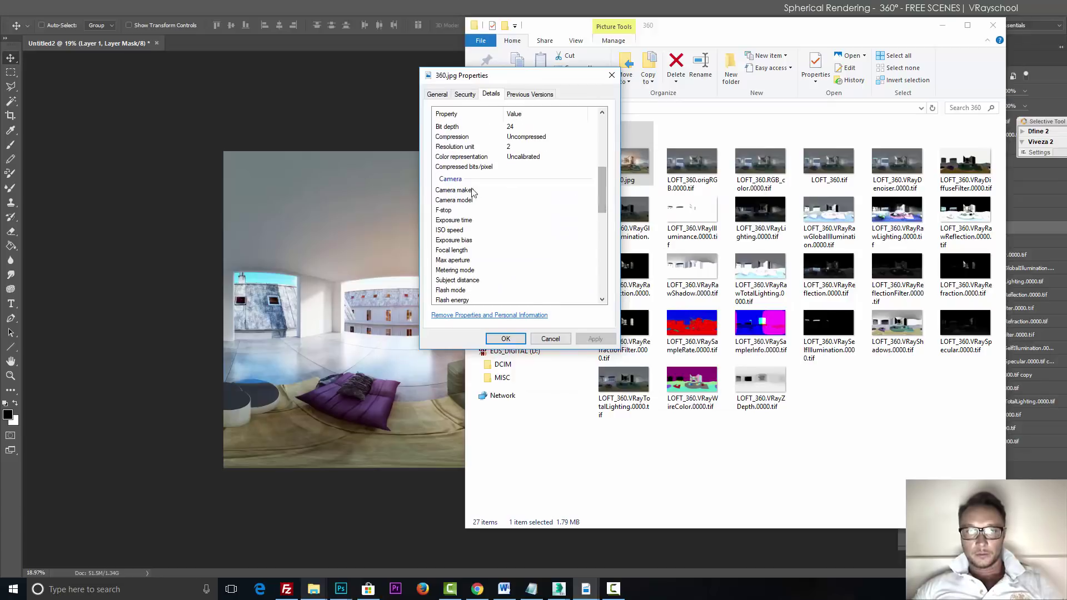
Set the camera maker of 360.jpg to RICOH and the camera model to RICOH THETA S, and apply the changes
click(515, 191)
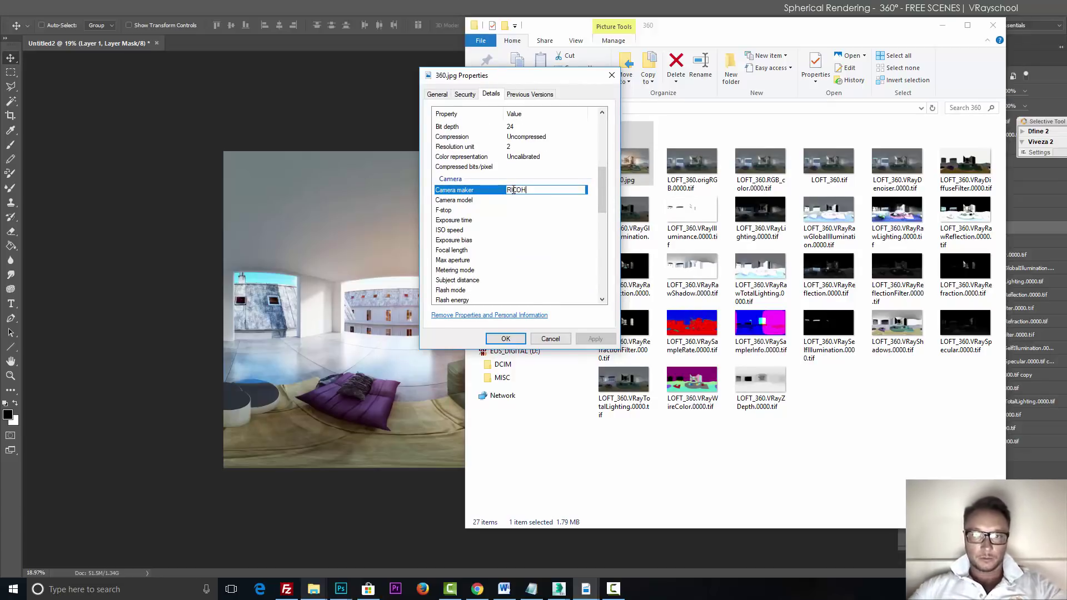
click(516, 200)
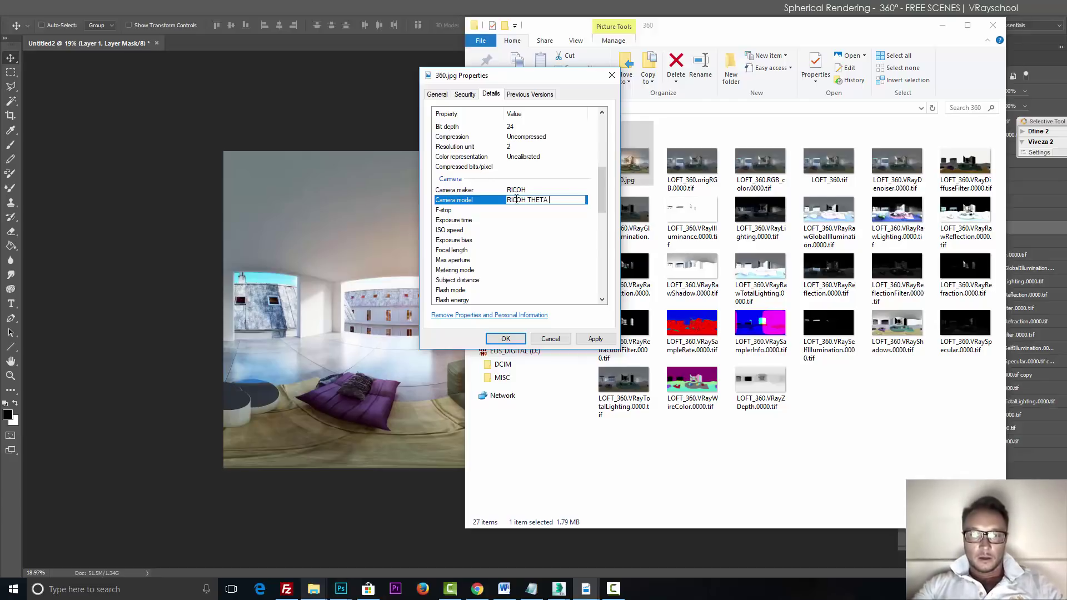
click(594, 339)
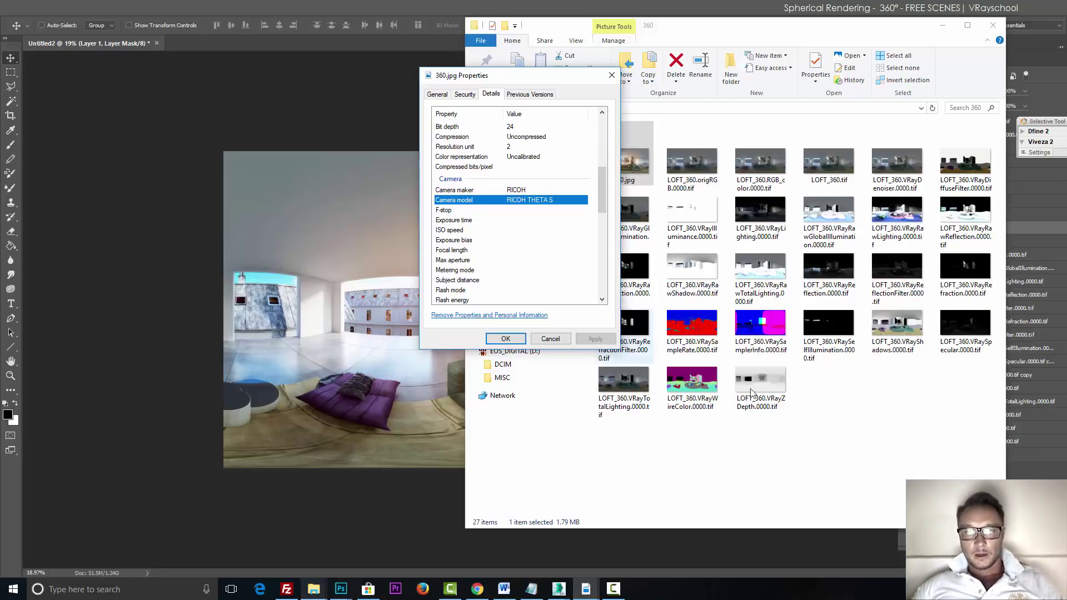
click(506, 339)
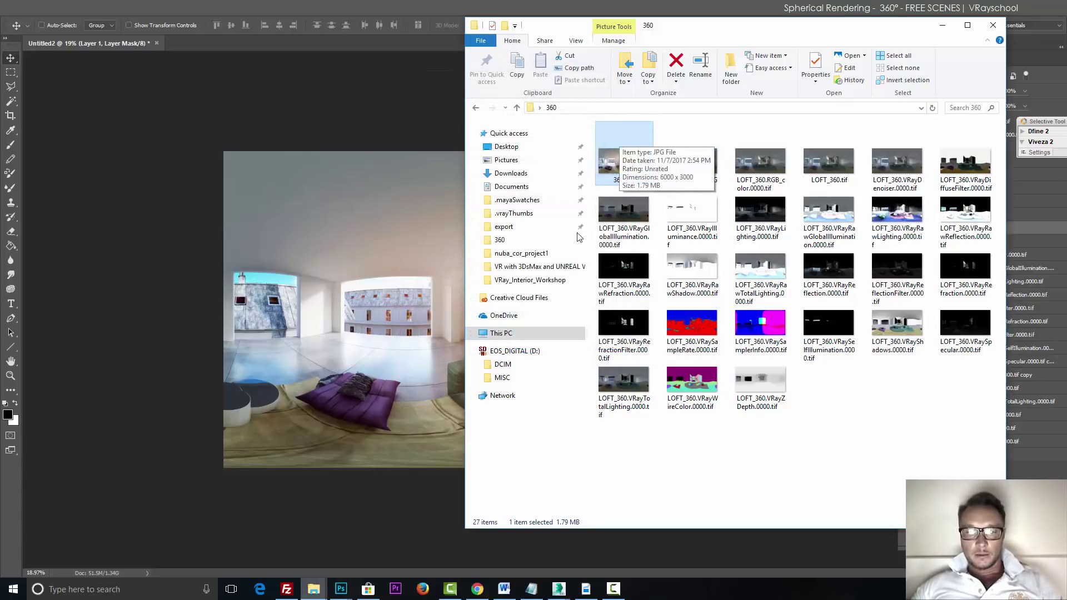
Switch to Facebook in Chrome and attach 360.jpg from the desktop's 360 folder to a new photo post
click(478, 589)
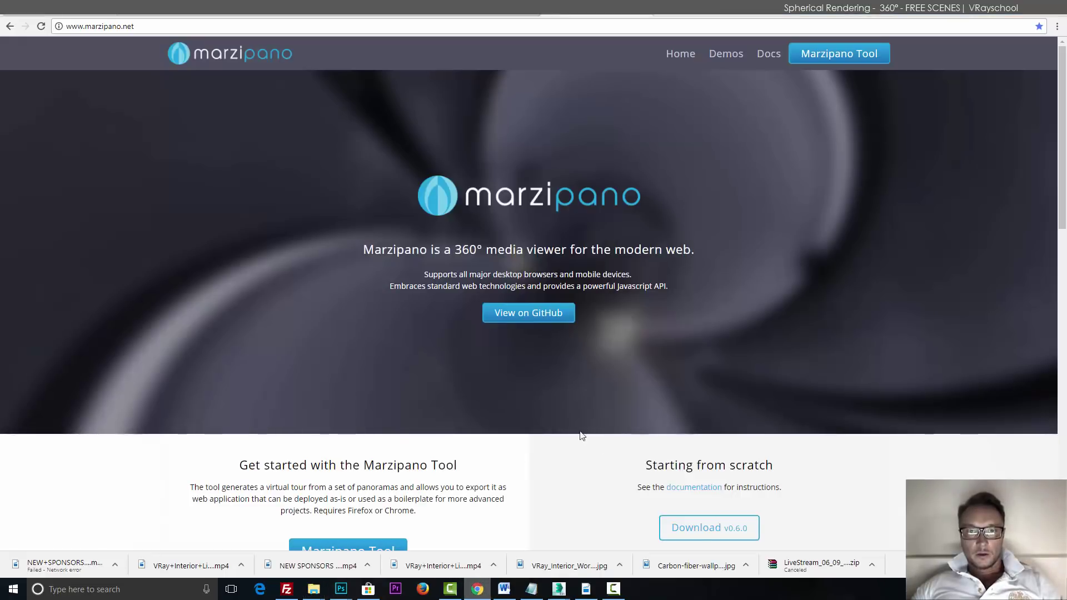
key(ctrl+Tab)
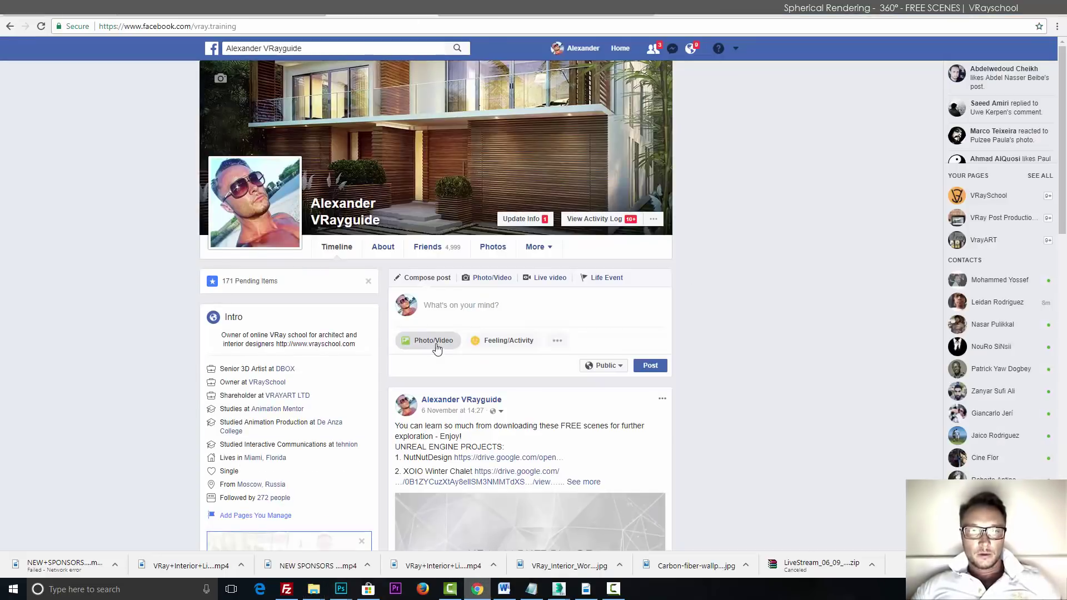
click(434, 340)
click(78, 26)
click(118, 173)
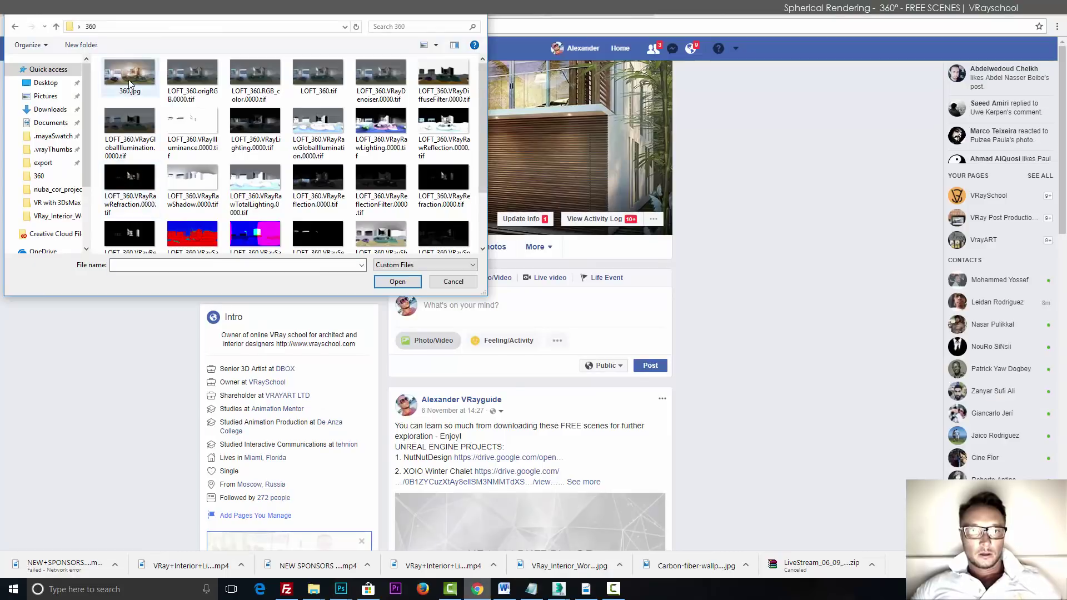
click(129, 77)
double_click(129, 77)
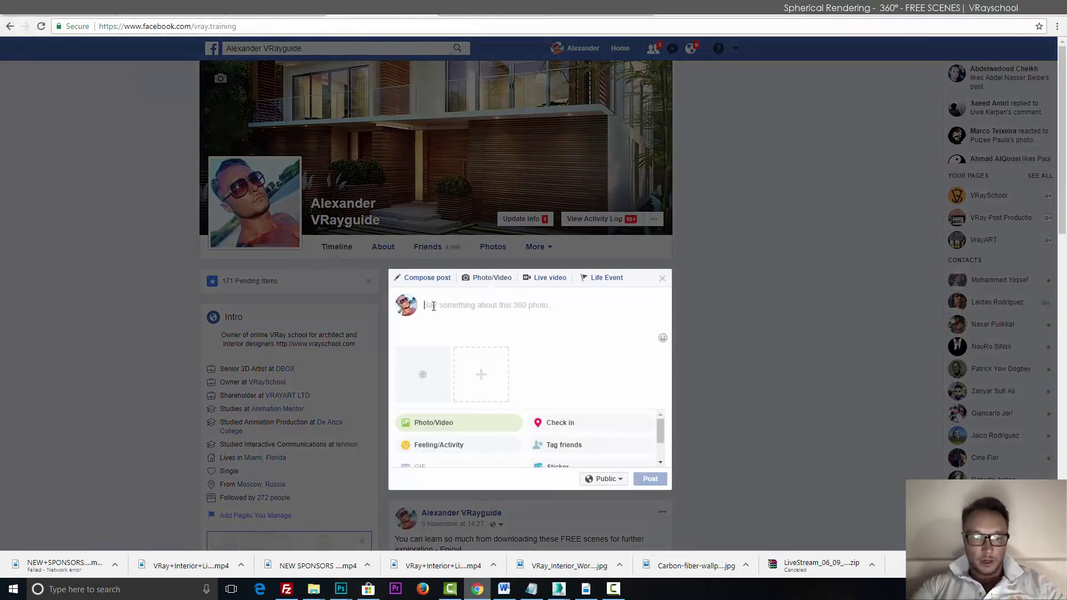
Caption the post "360 Tutorial Test", publish it as Public, and look around the posted 360 photo
text(360)
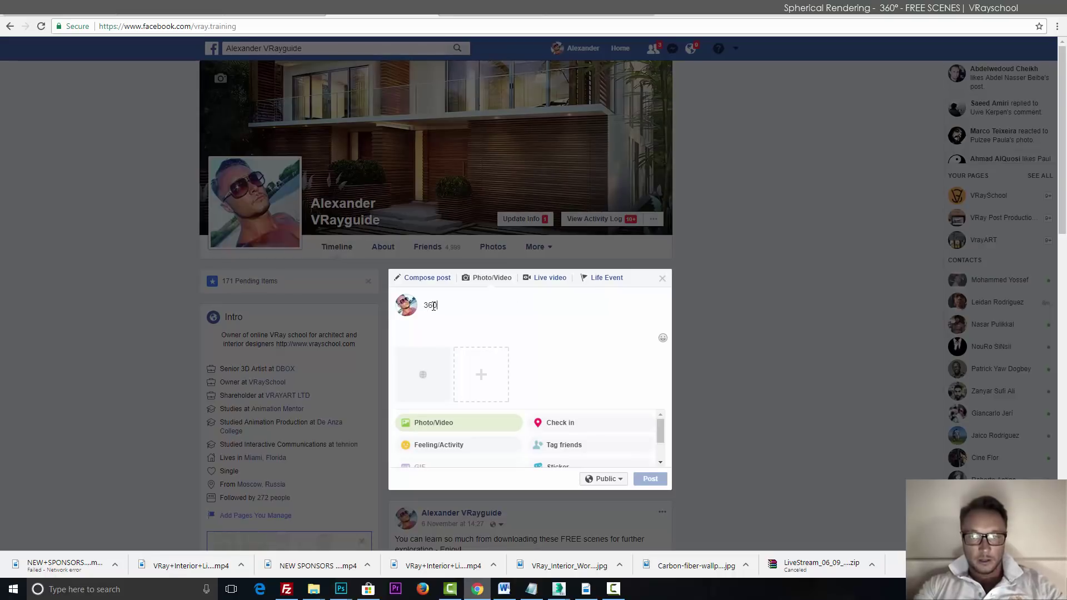
text( Tutorial Test)
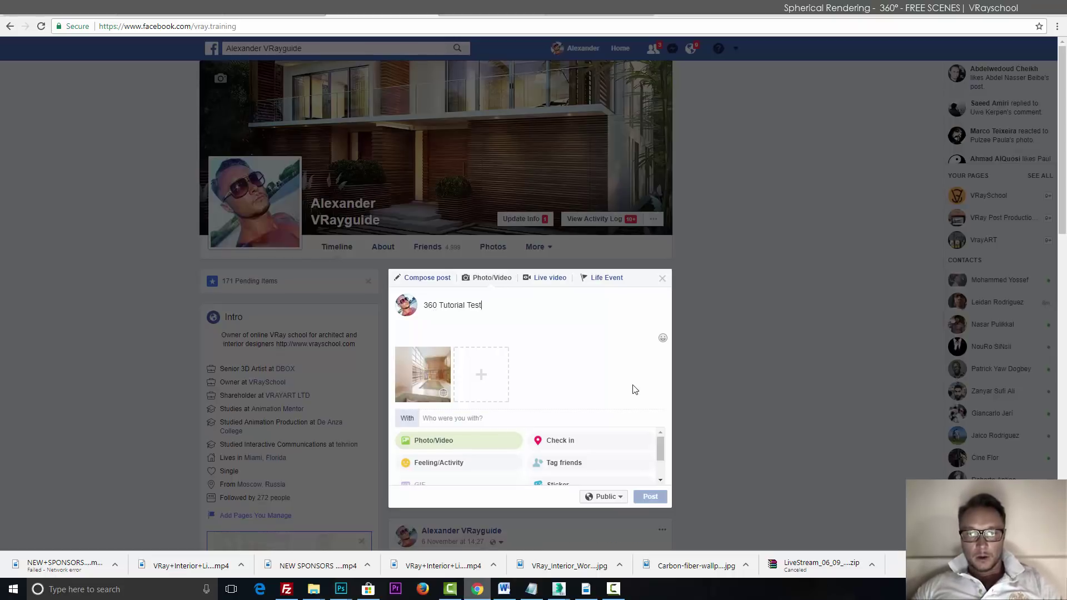
click(652, 496)
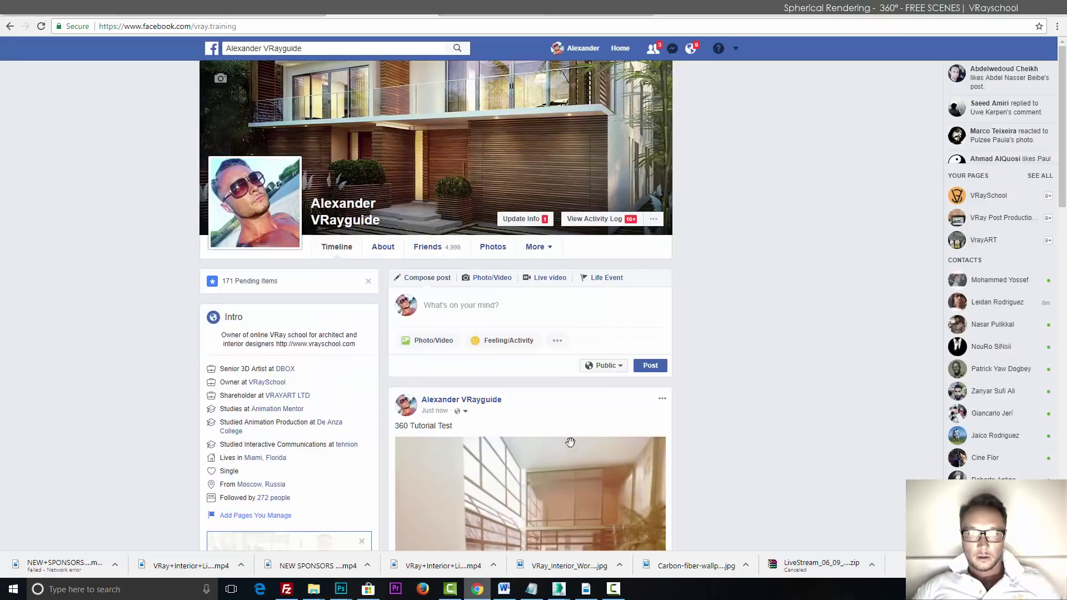
scroll(569, 441, down, 6)
drag(583, 256, 471, 266)
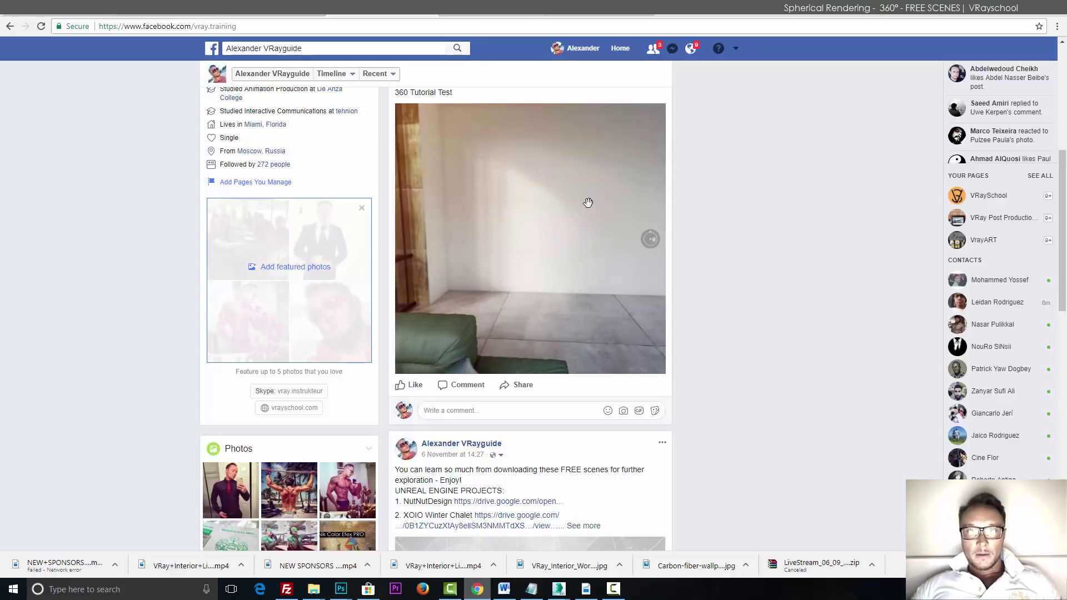
Start the Marzipano Tool on marzipano.net, load 360.jpg as a panorama, and rotate its preview to look around
click(598, 8)
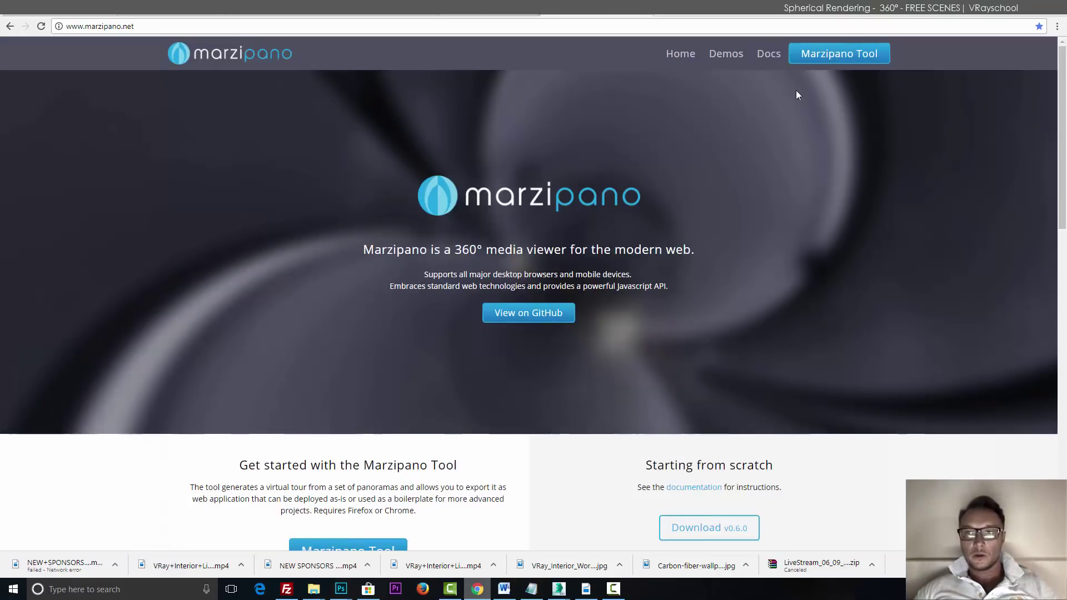
click(831, 55)
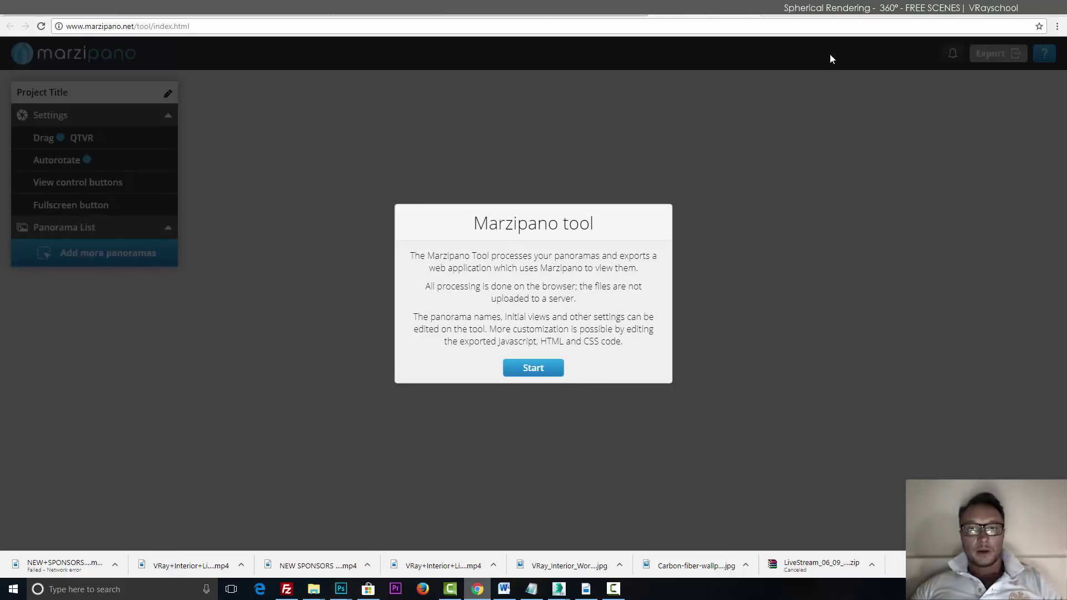
click(540, 370)
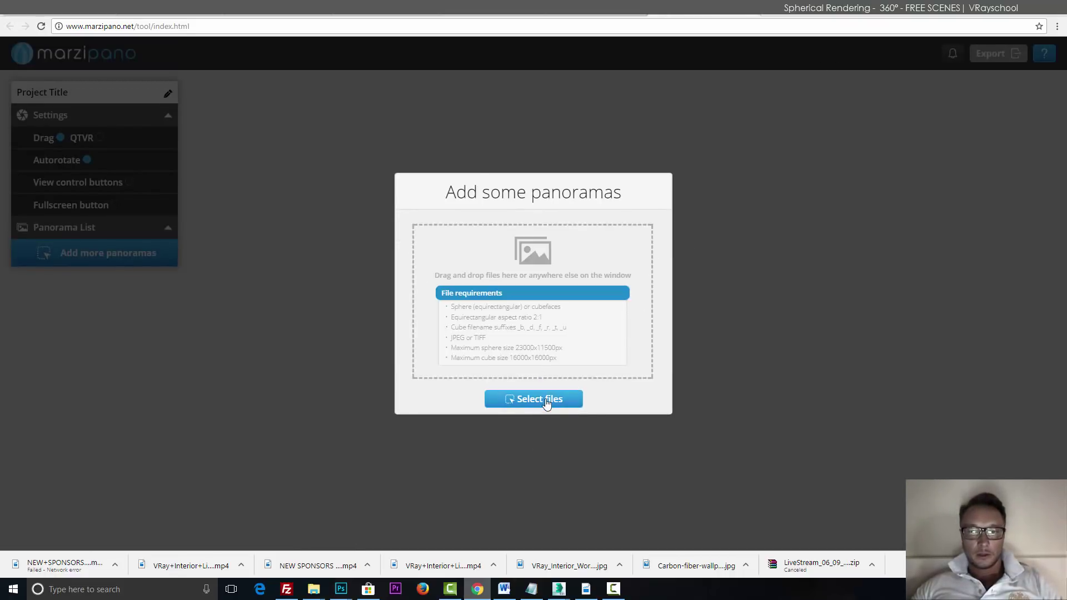
click(573, 401)
click(403, 283)
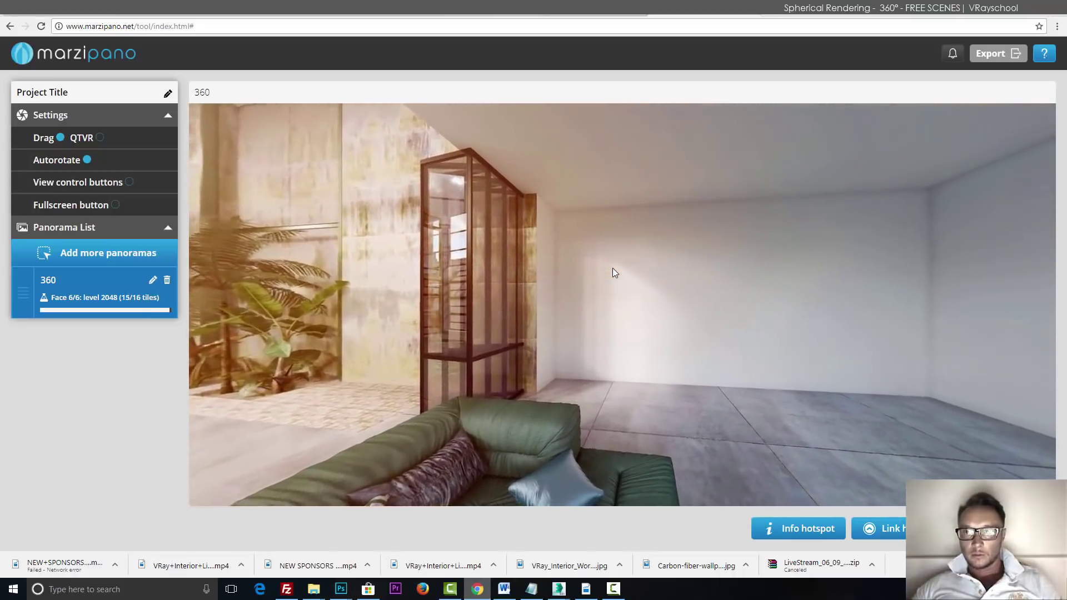
drag(859, 243, 672, 288)
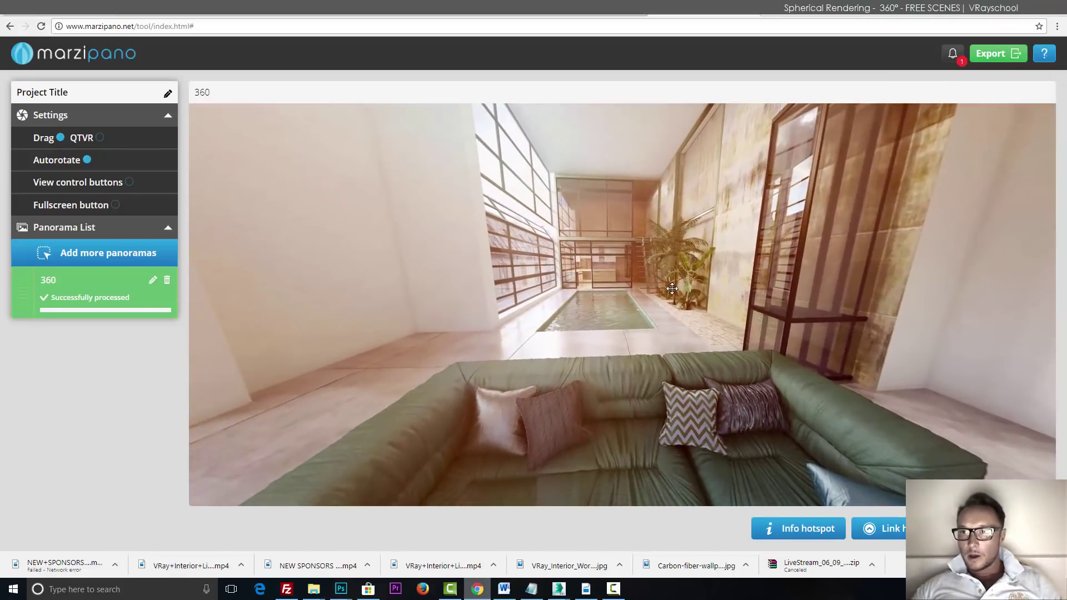
Export the Marzipano project as a zip into the 360 folder and extract it to its own project-title (1) folder
click(1000, 53)
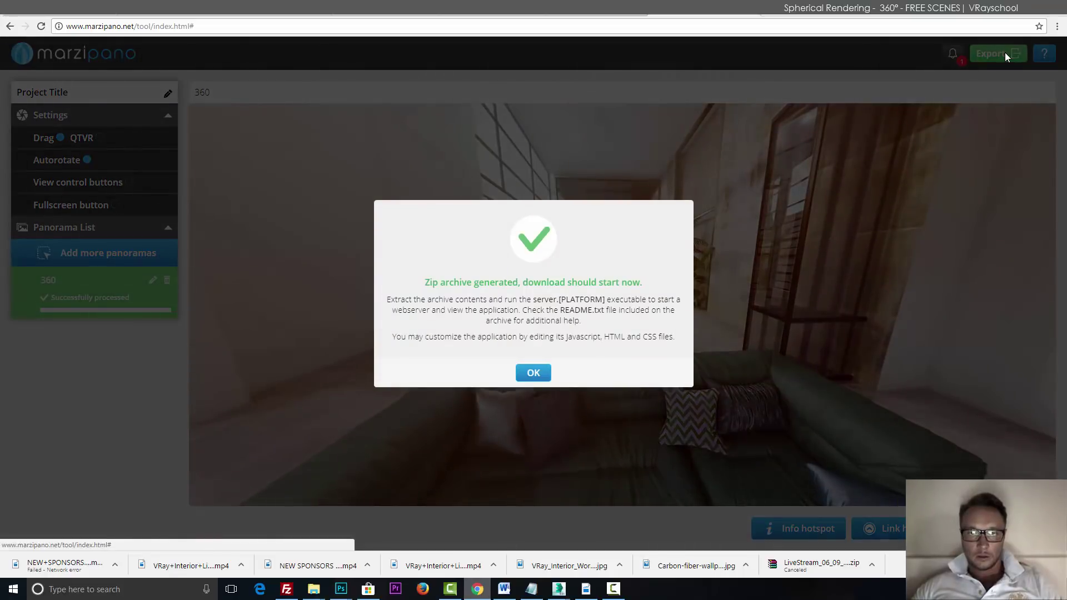
click(534, 374)
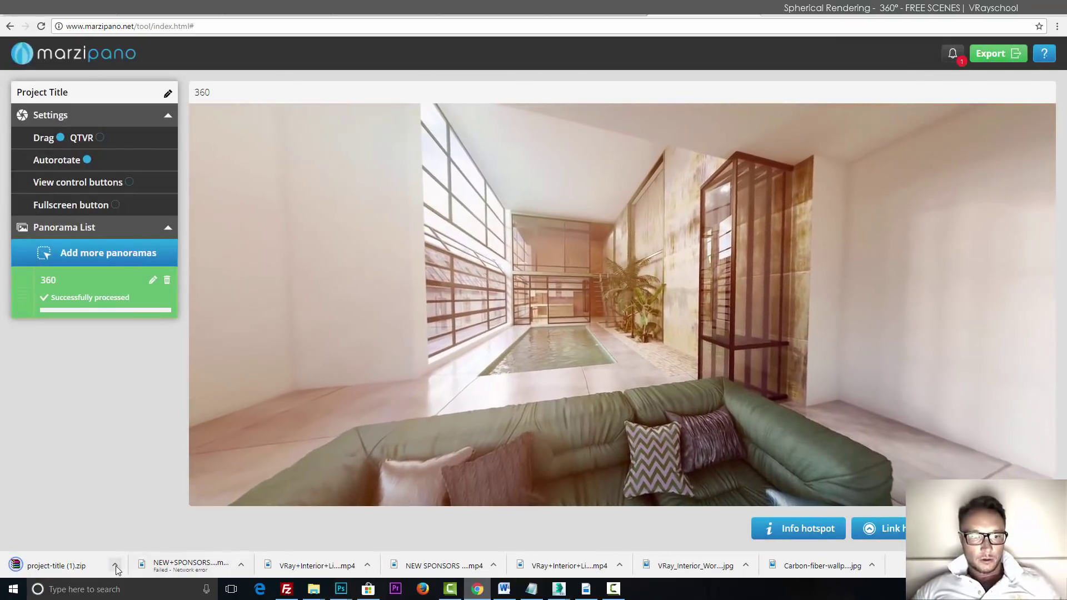
click(115, 565)
click(136, 529)
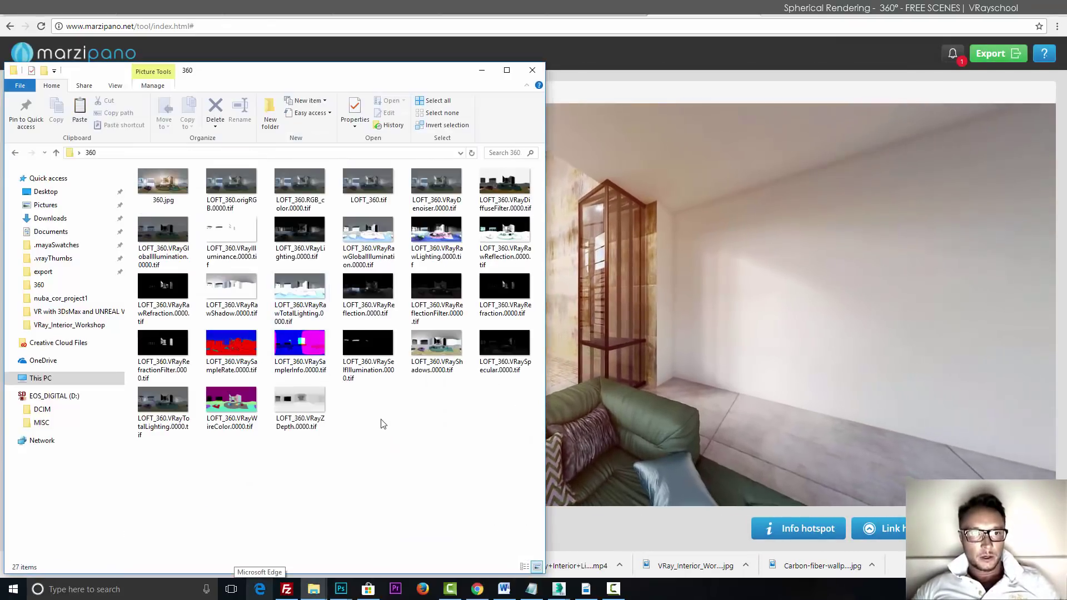
right_click(364, 414)
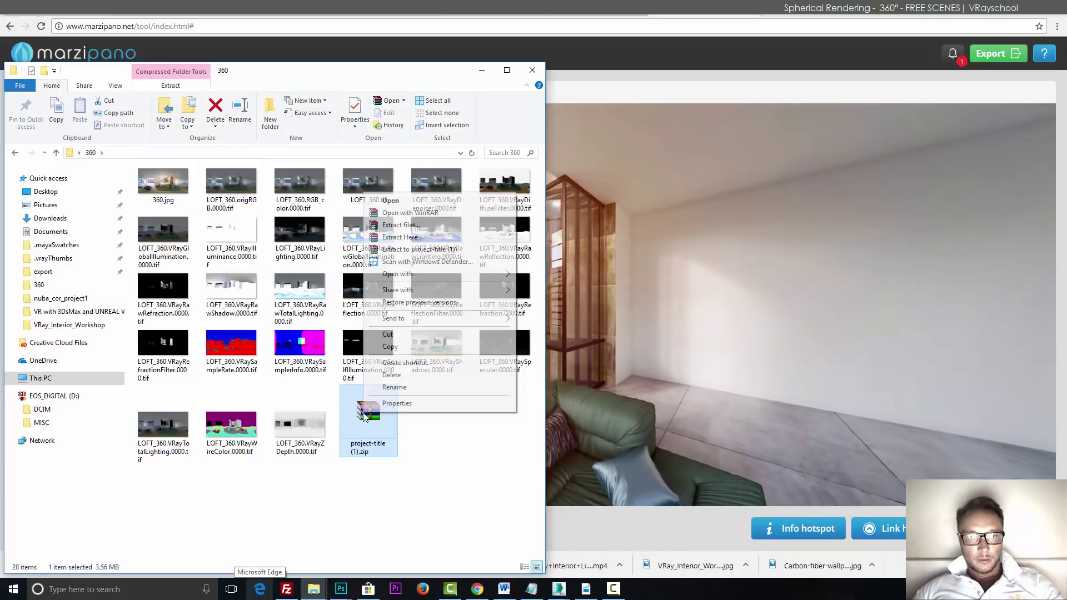
click(427, 251)
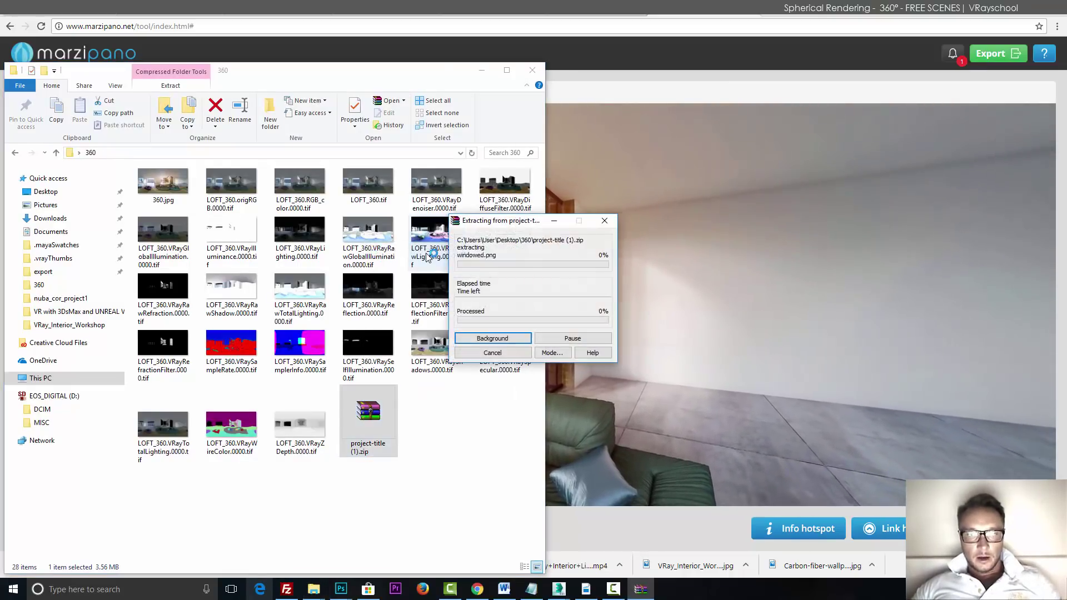
Open index.html from the extracted project's app-files folder in Microsoft Edge and look around the exported panorama
double_click(155, 204)
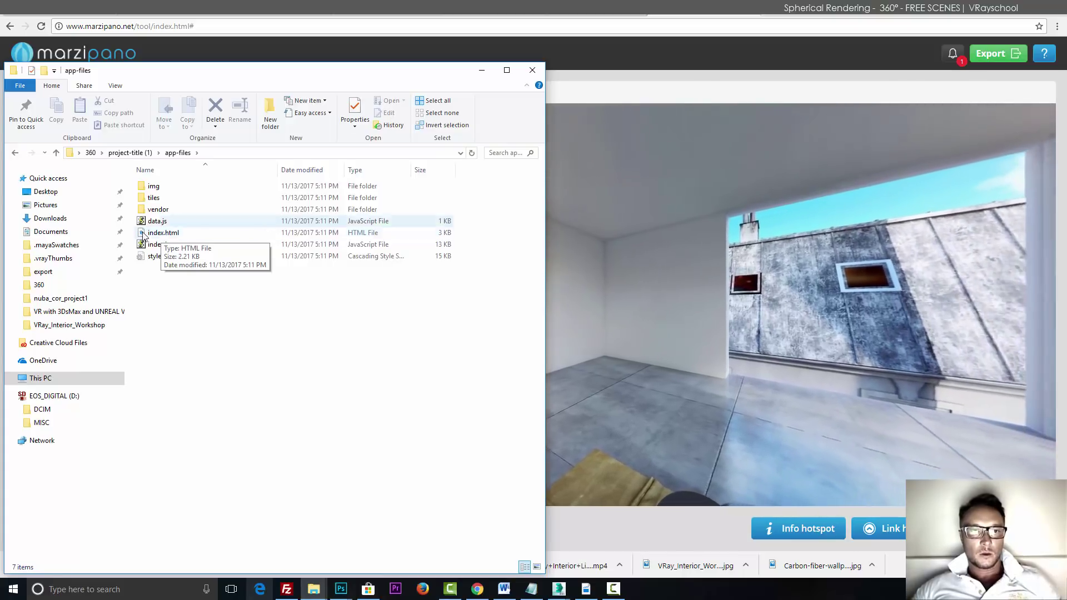
drag(194, 297, 175, 181)
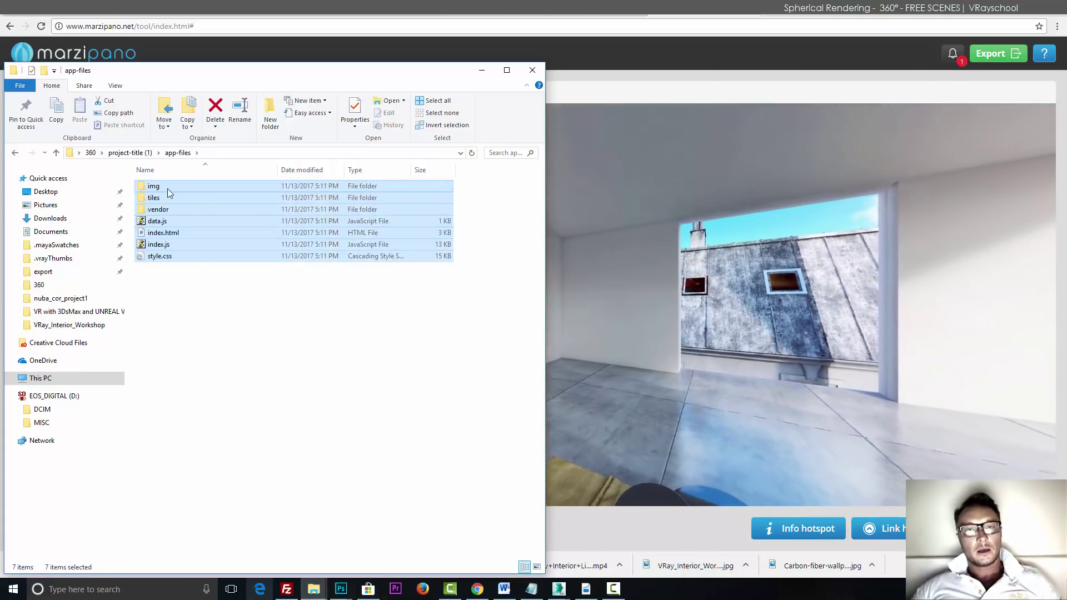
click(176, 326)
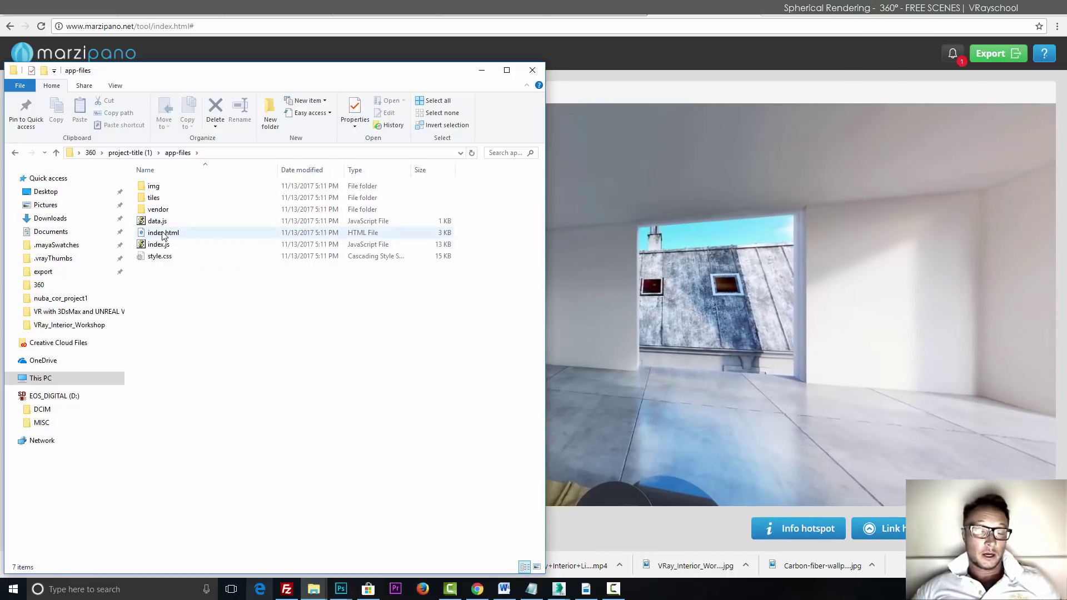
double_click(161, 233)
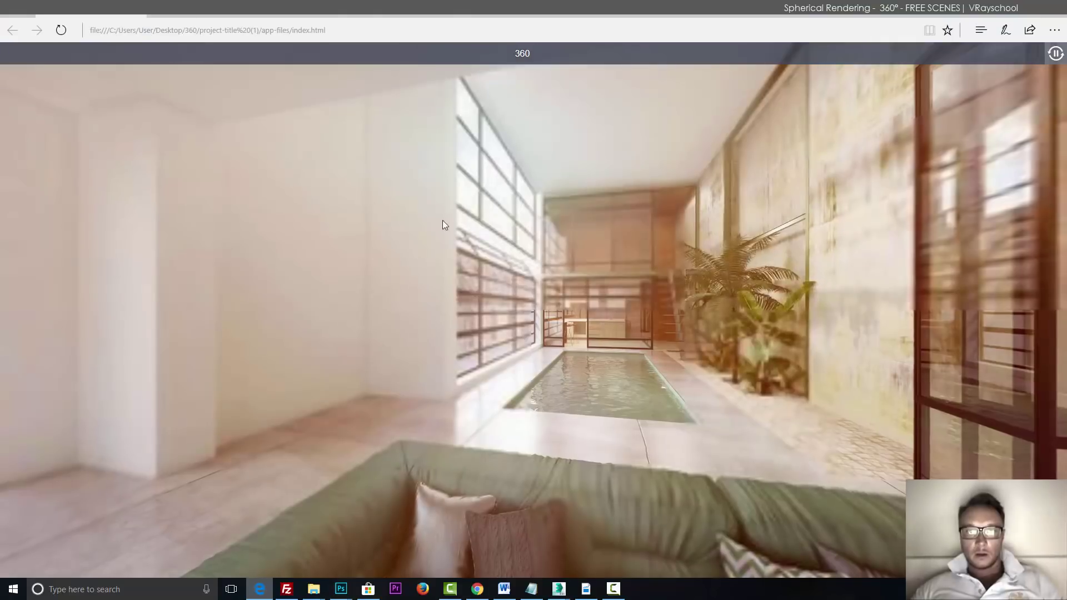
drag(703, 300, 480, 289)
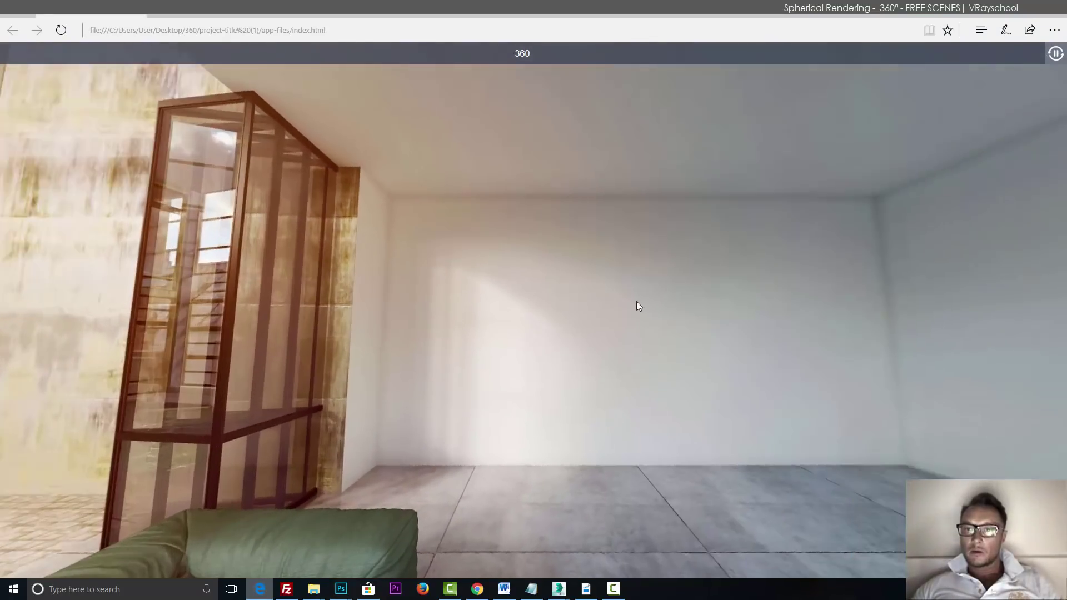
drag(636, 301, 438, 302)
drag(300, 311, 510, 336)
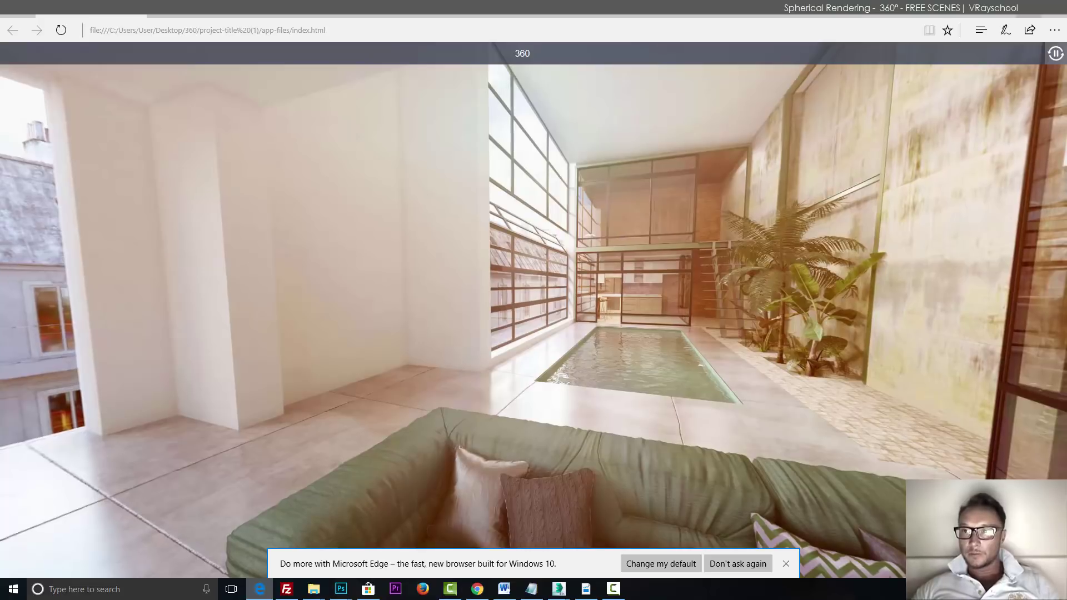
drag(839, 192, 676, 215)
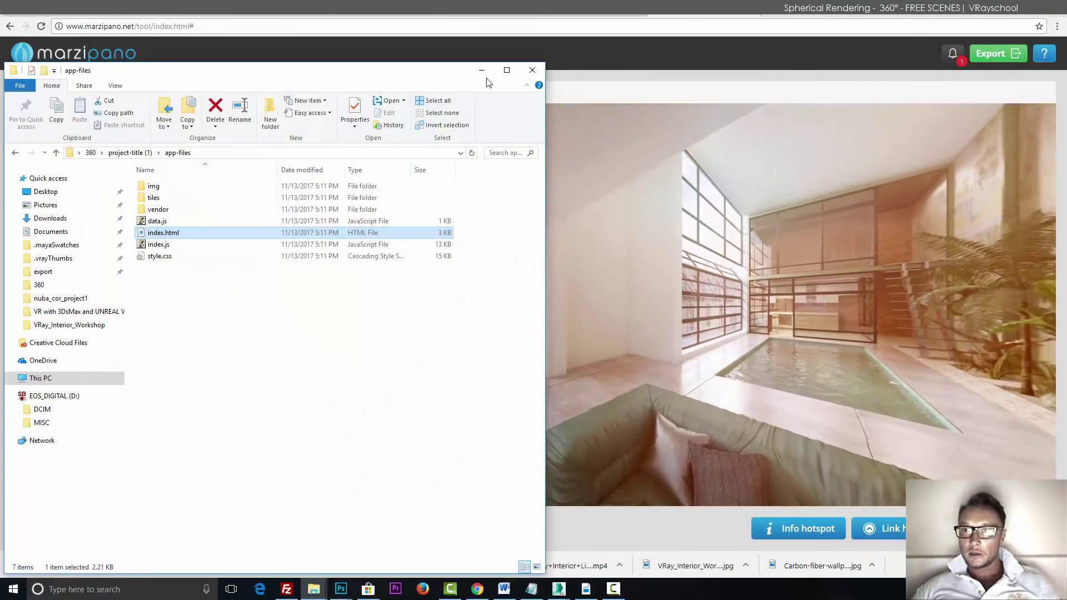
Switch to GoPro VR Player and load 360.jpg from the 360 folder into it
click(482, 70)
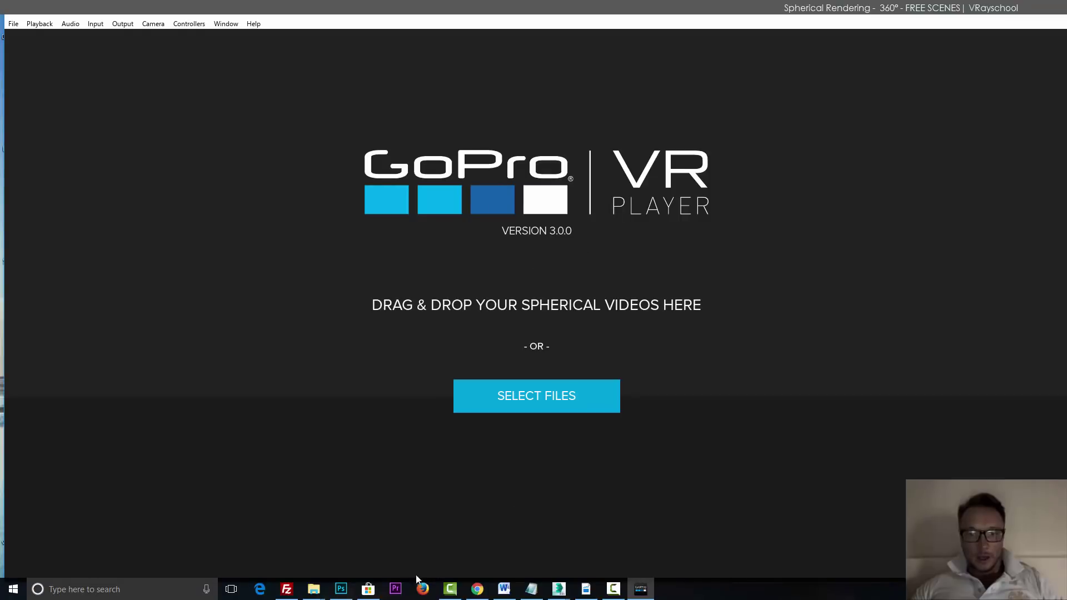
click(316, 590)
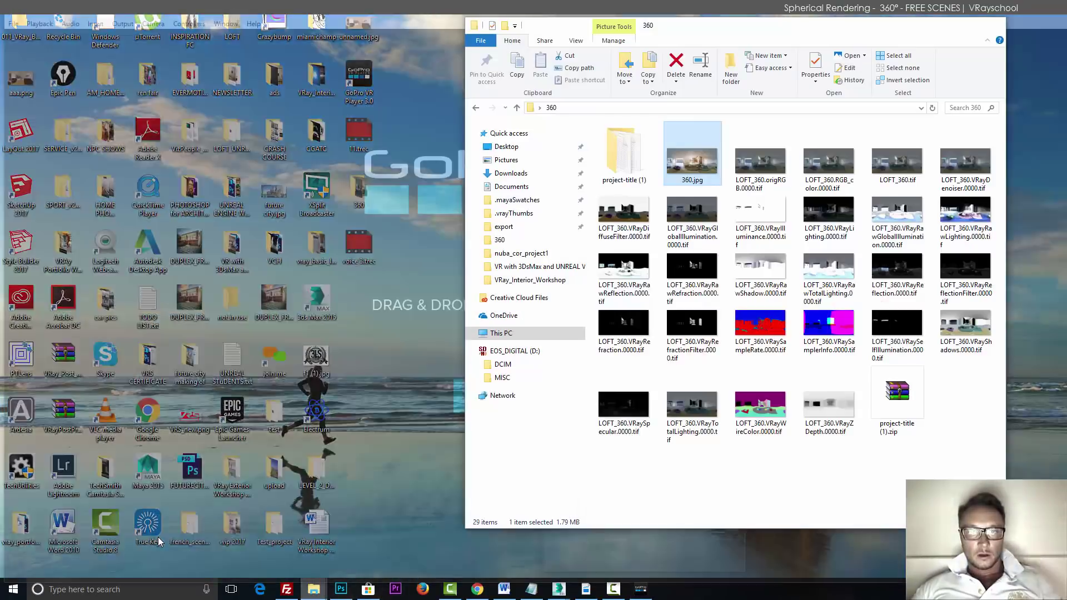
click(168, 544)
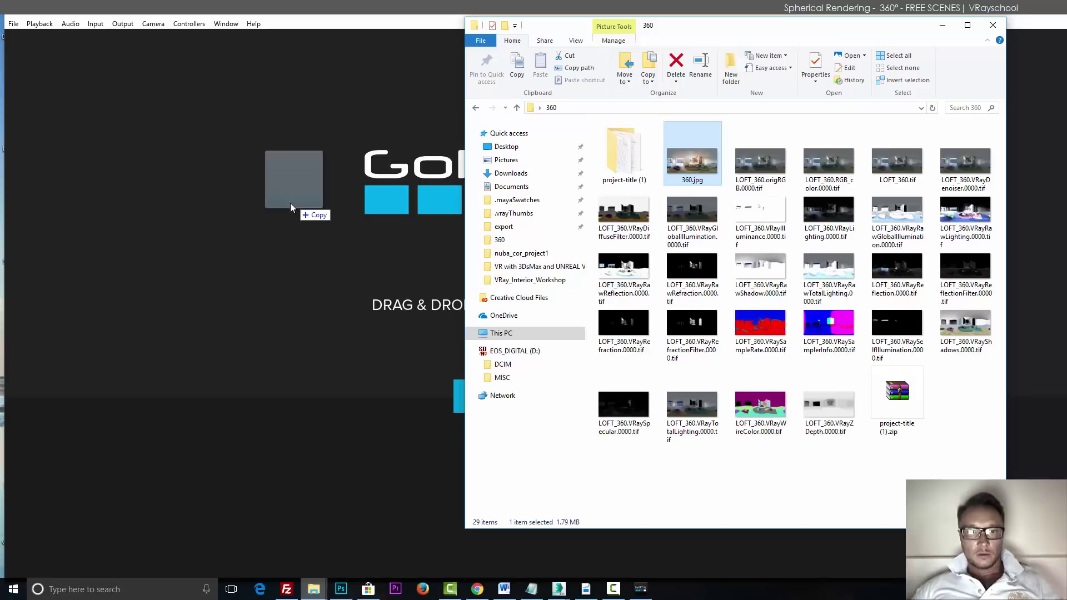
drag(290, 204, 292, 205)
click(333, 17)
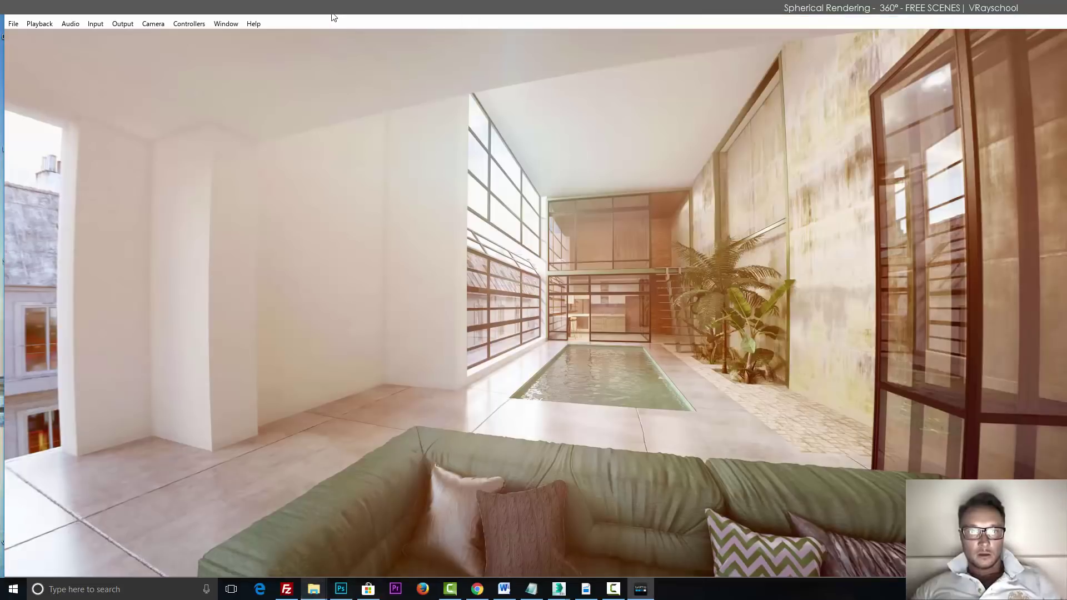
Look around the loft panorama in GoPro VR Player, briefly switching to the Marzipano preview in Chrome and back
drag(826, 302, 382, 317)
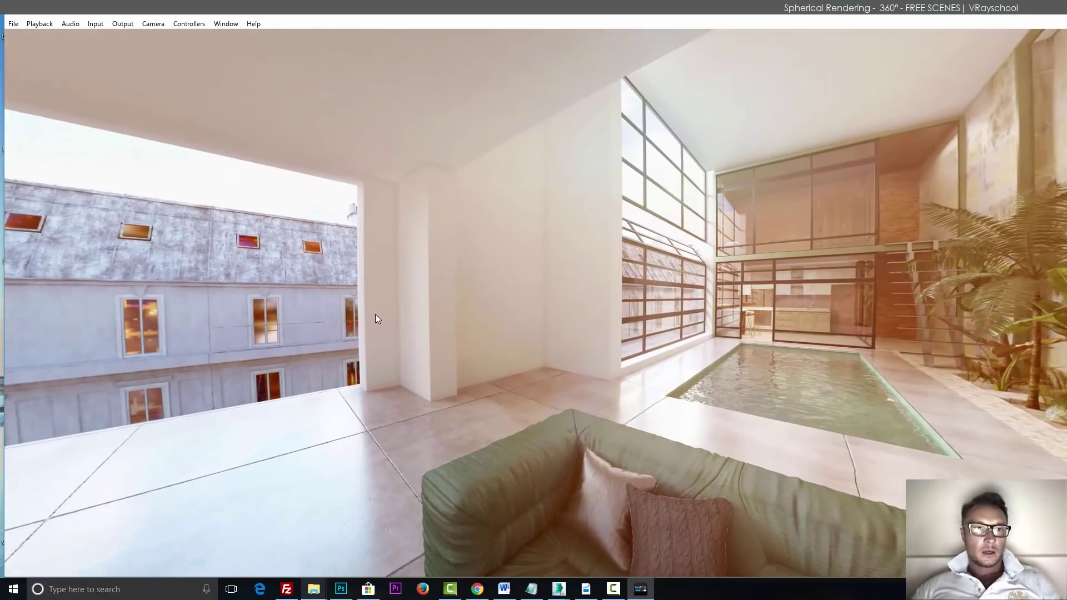
click(478, 589)
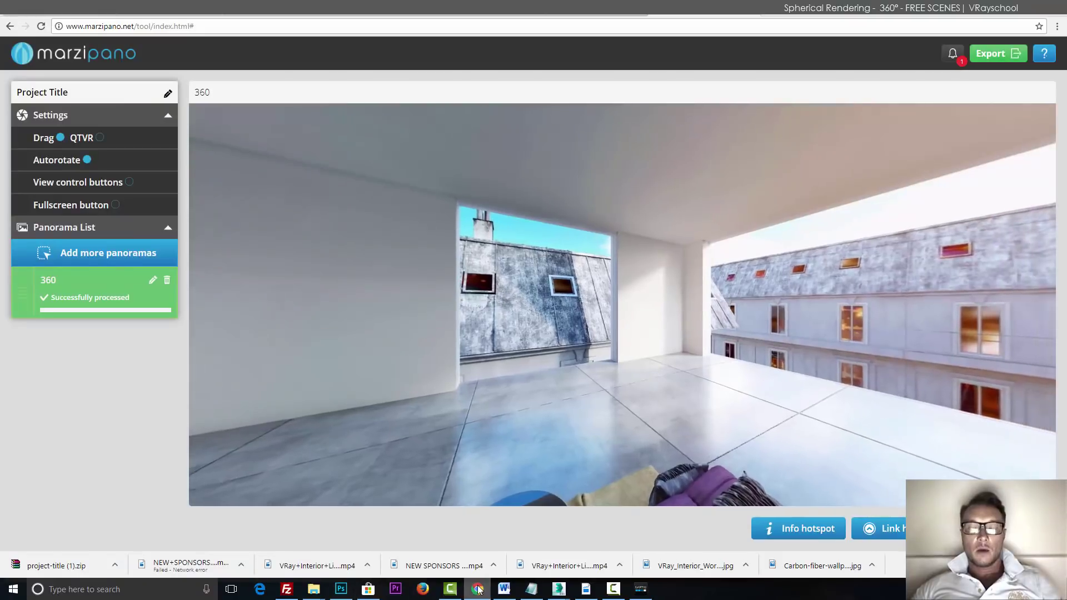
click(478, 590)
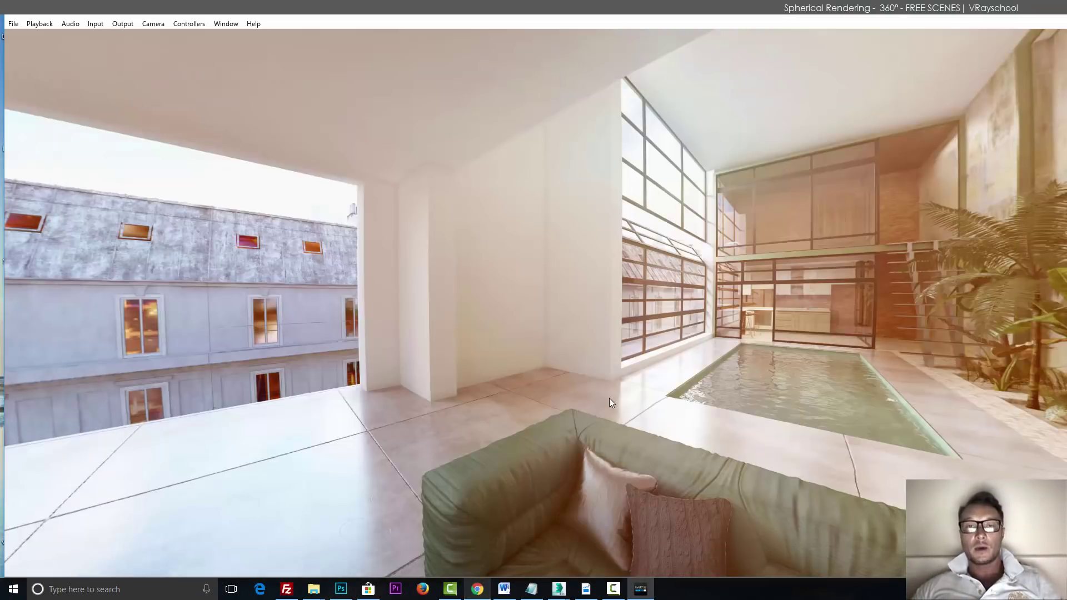
drag(849, 226, 756, 228)
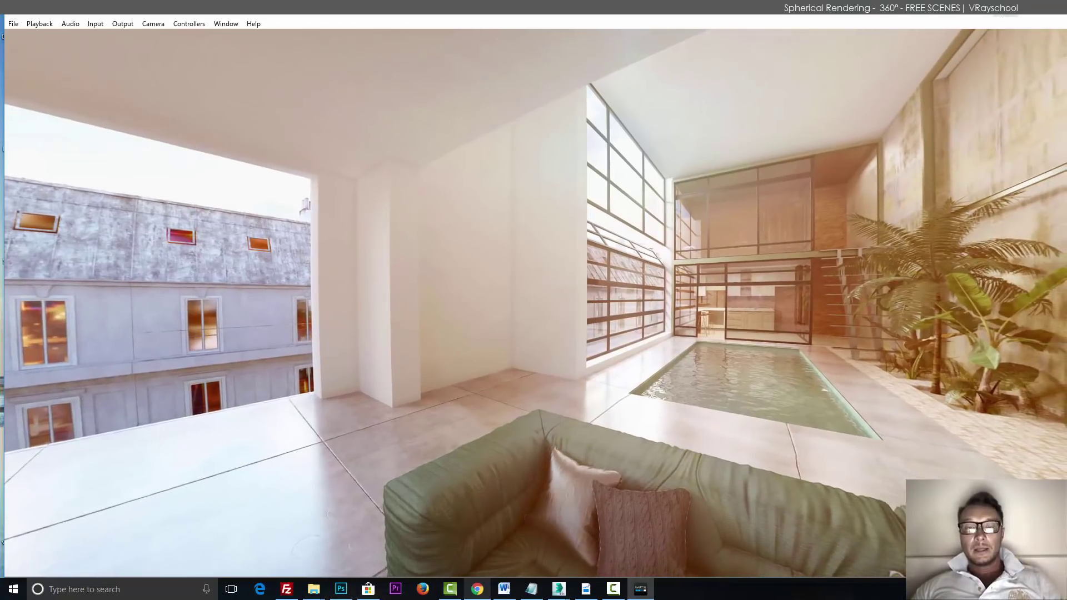
drag(884, 142, 622, 124)
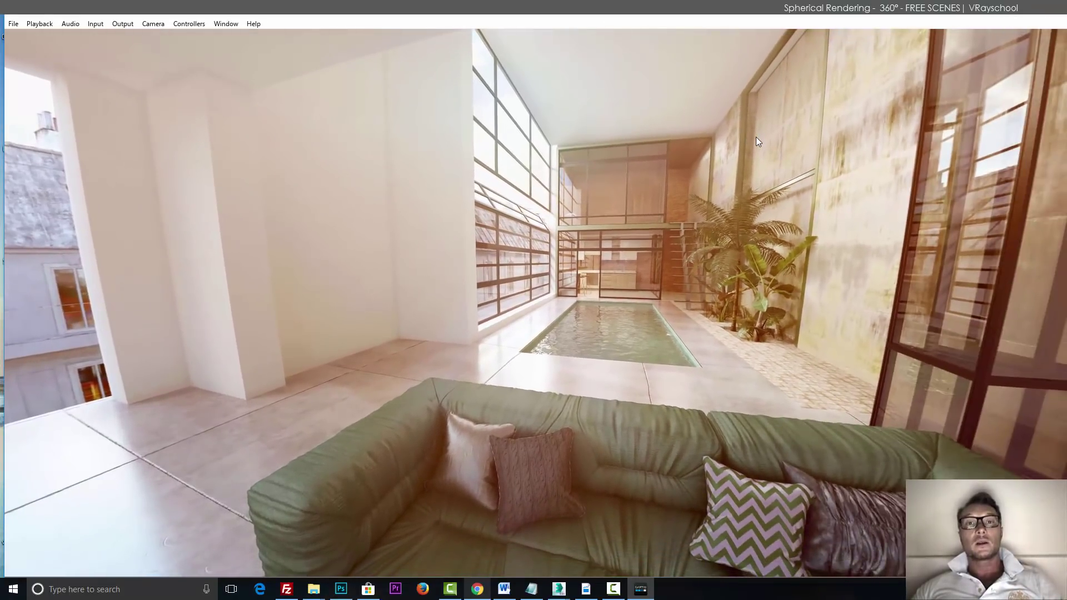
drag(832, 156, 795, 165)
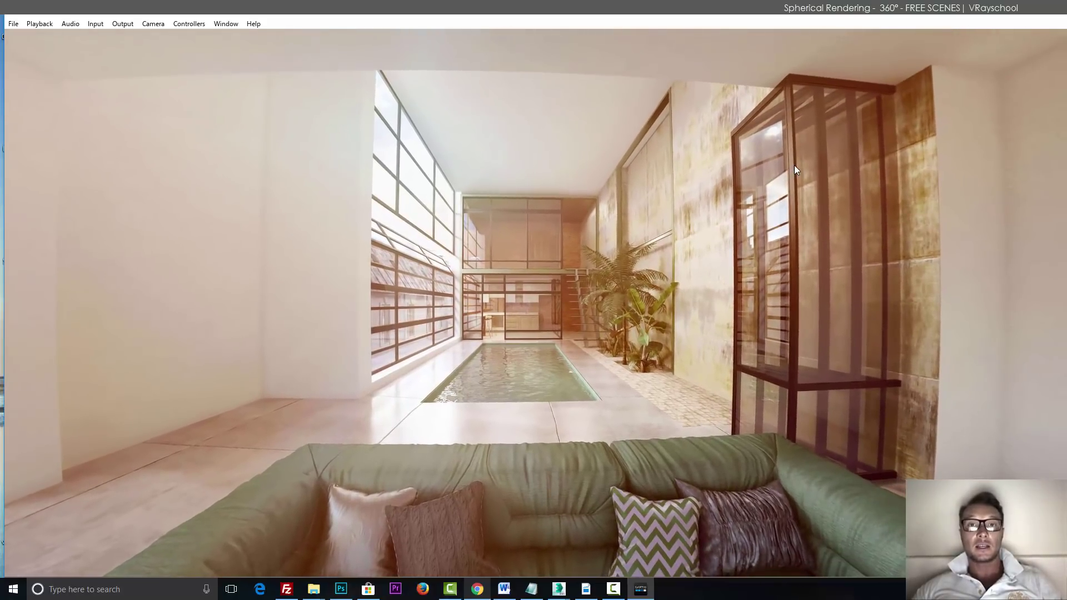